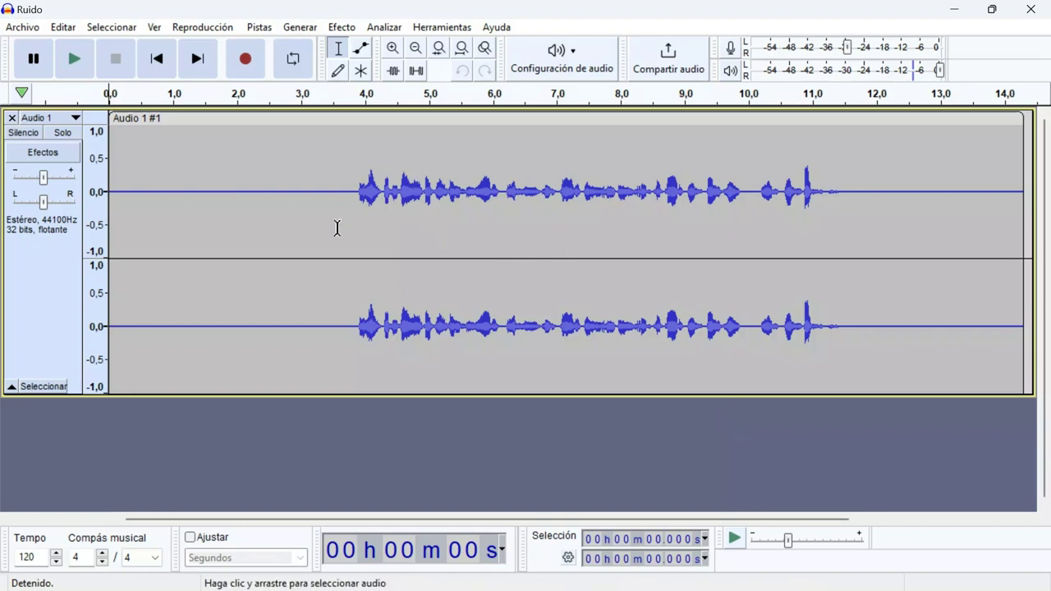
Play back the recording and examine the quiet opening around 1.49 s up close for background noise.
key(space)
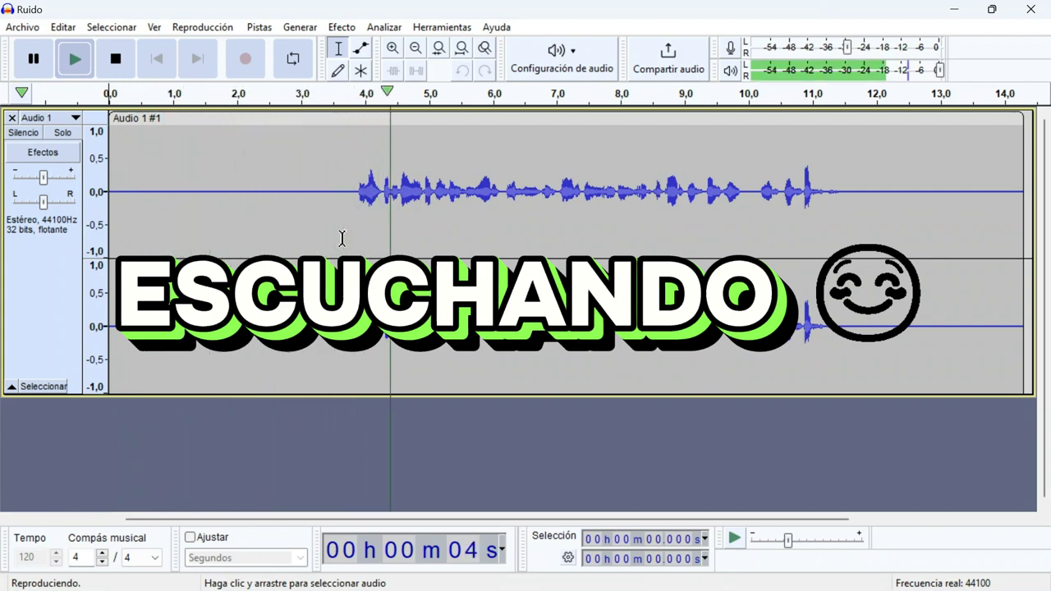
key(space)
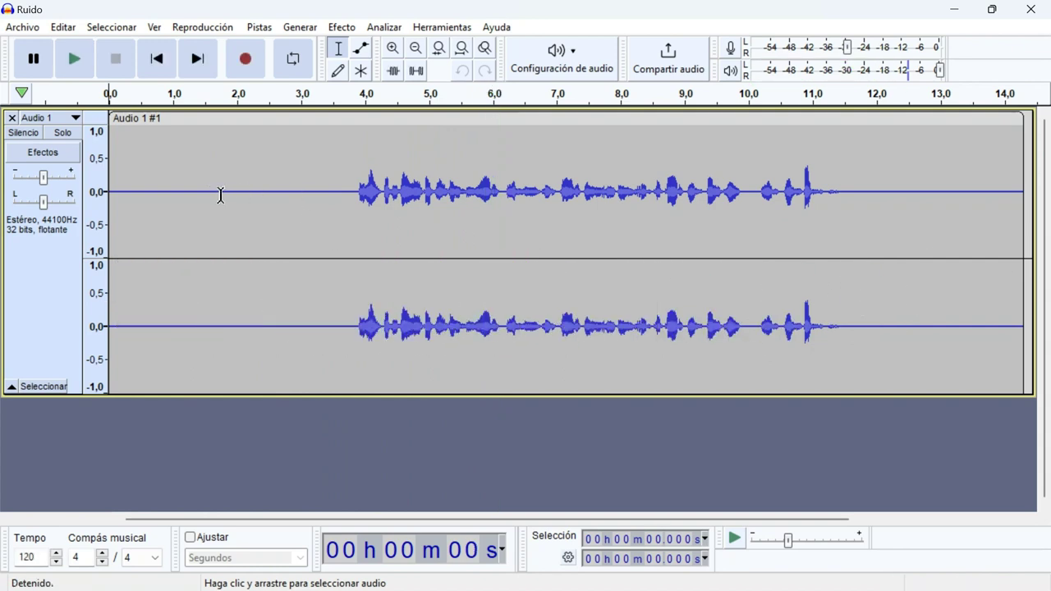
click(205, 193)
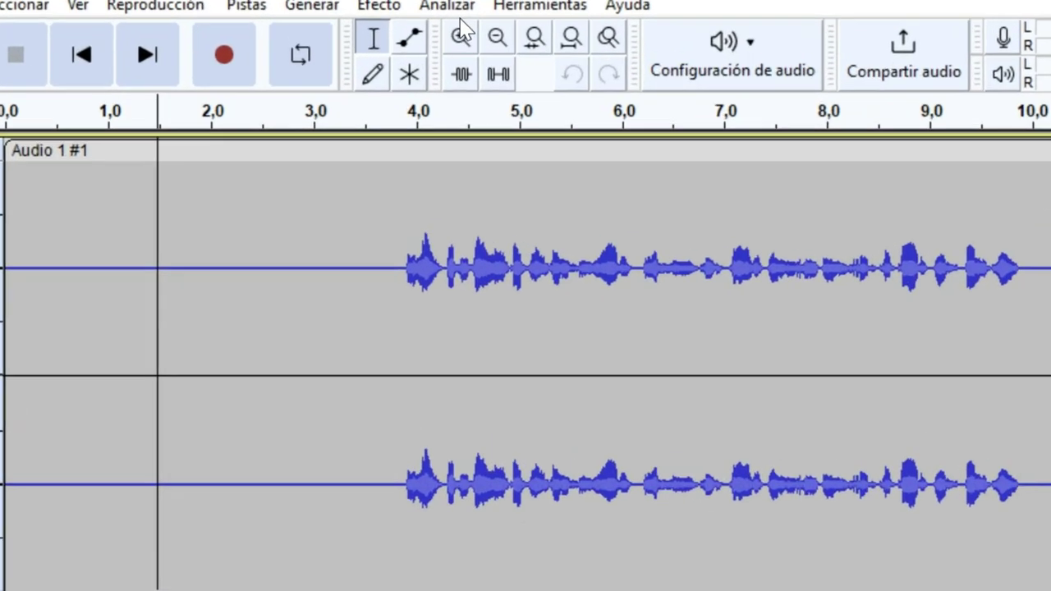
click(393, 48)
click(428, 30)
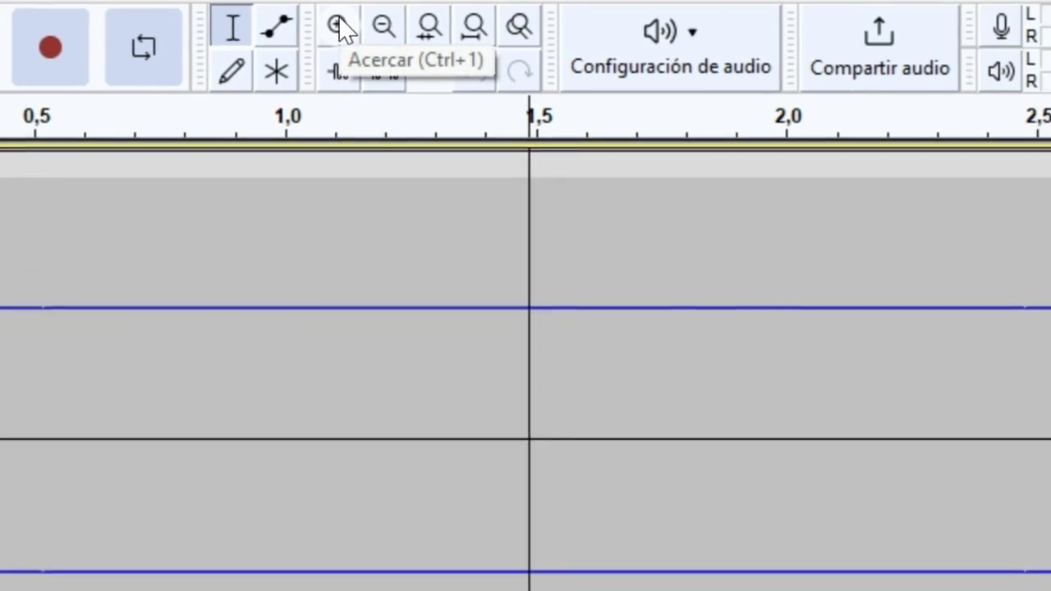
click(428, 29)
click(292, 25)
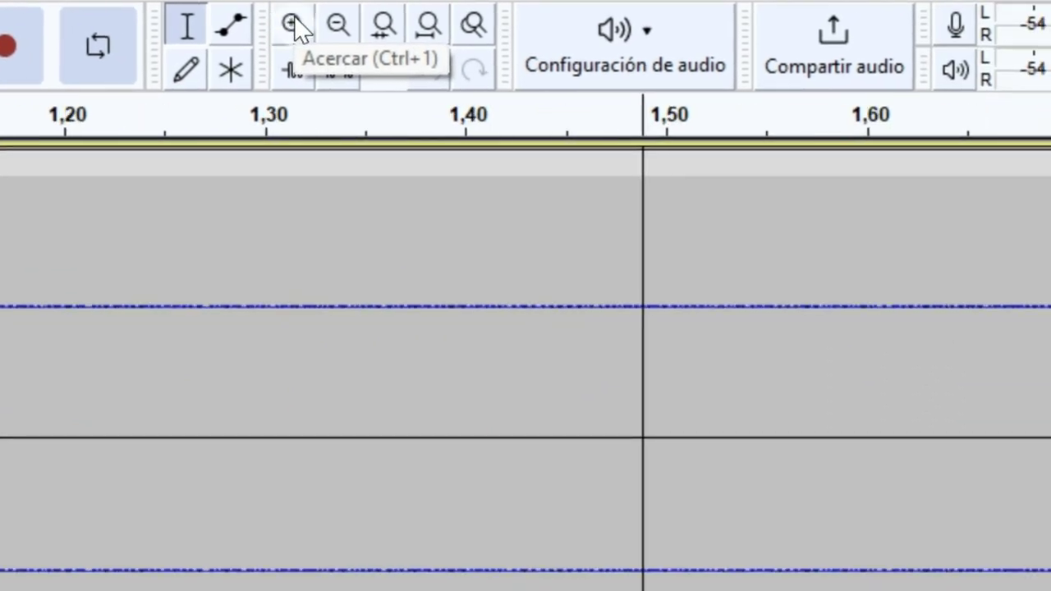
click(292, 25)
click(292, 24)
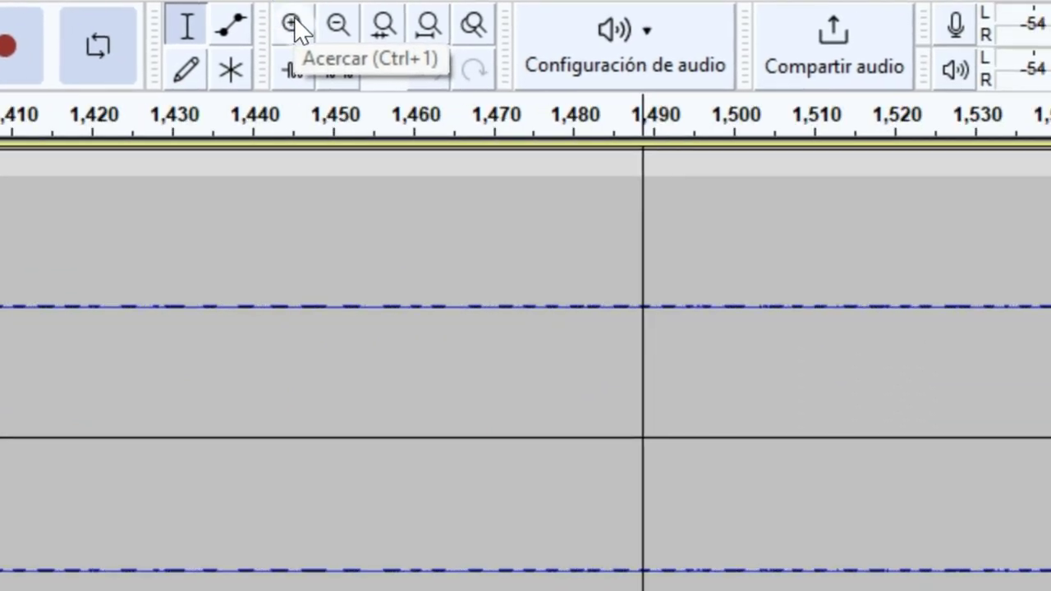
click(293, 25)
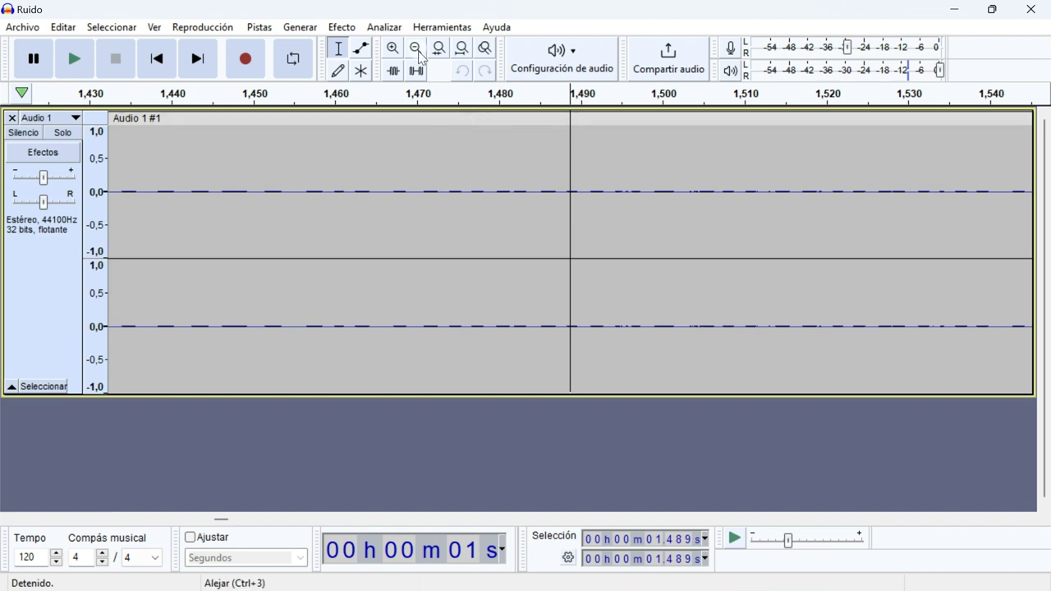
key(ctrl+f)
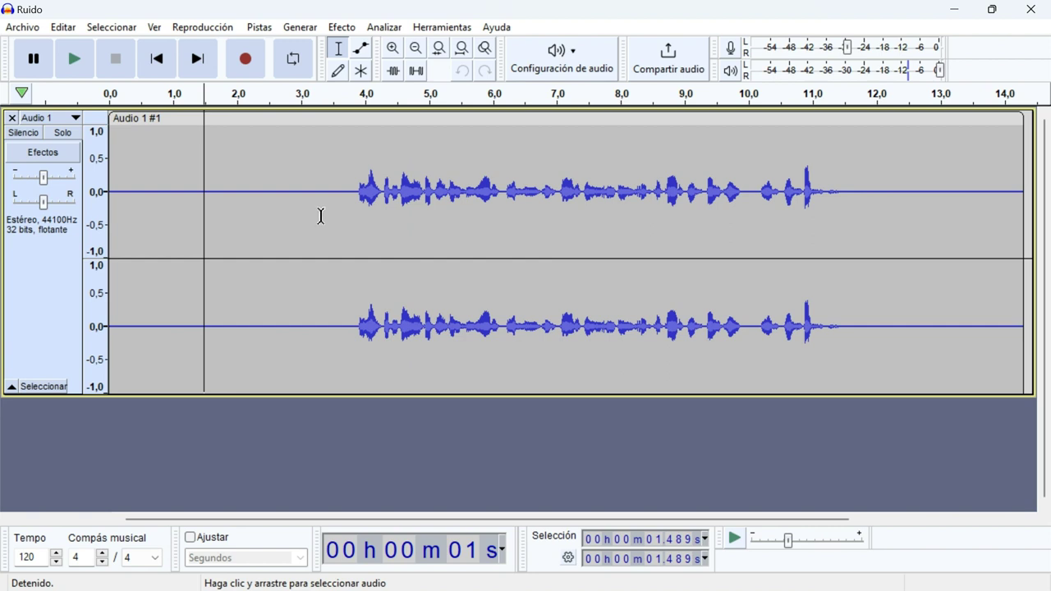
Capture a noise profile from the opening voice-free section, 0 to about 3.8 s, and play that section.
drag(354, 207, 99, 236)
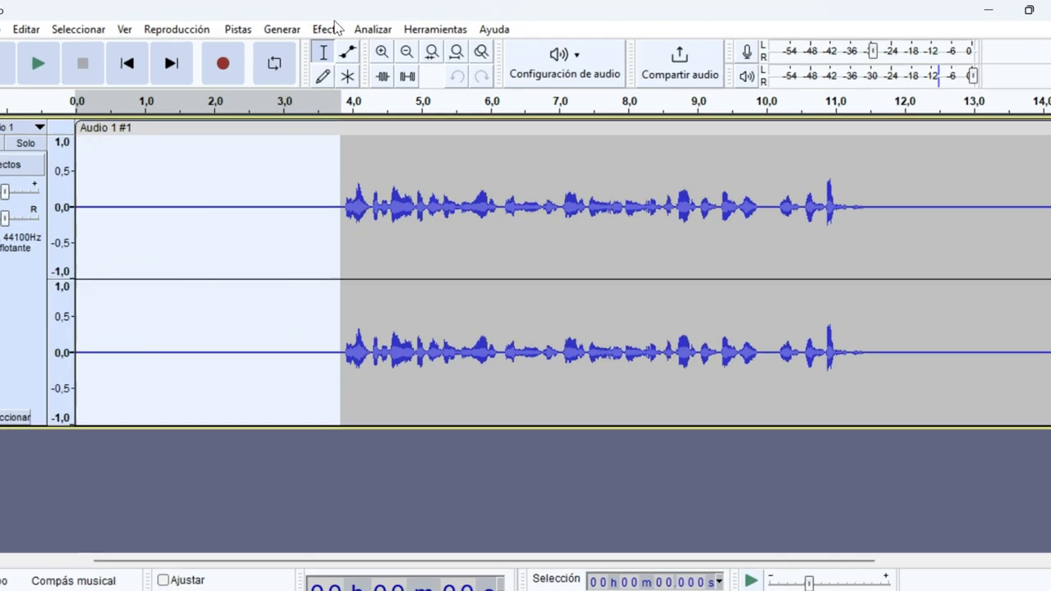
click(342, 27)
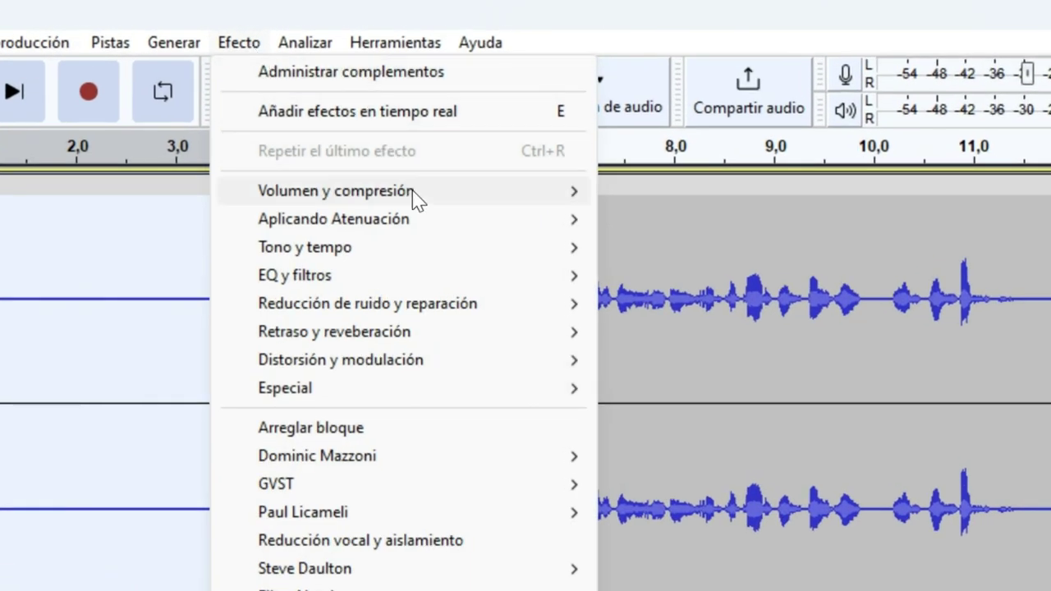
mouse_move(414, 199)
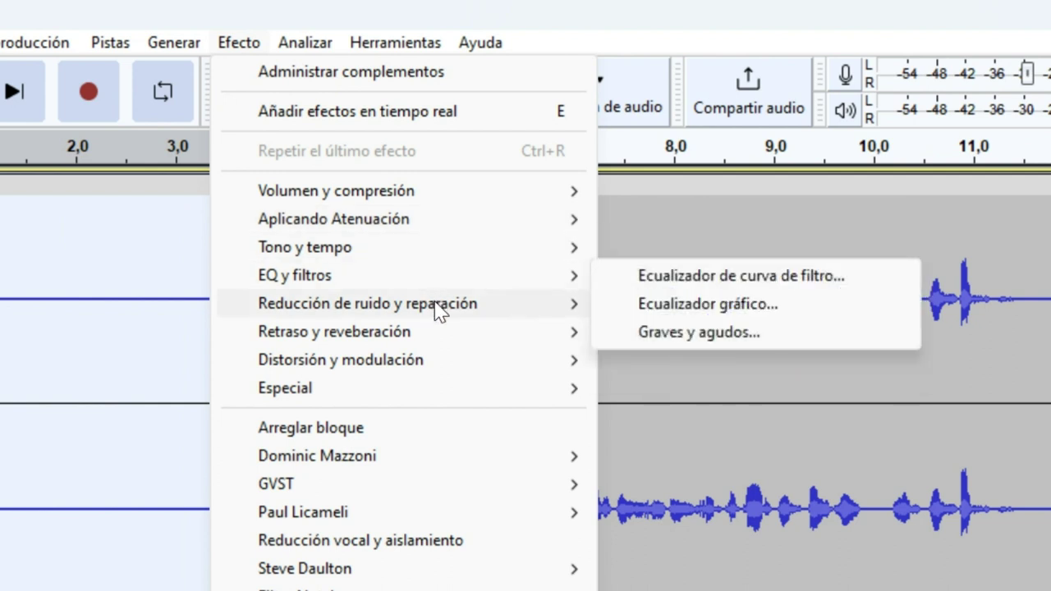
mouse_move(435, 311)
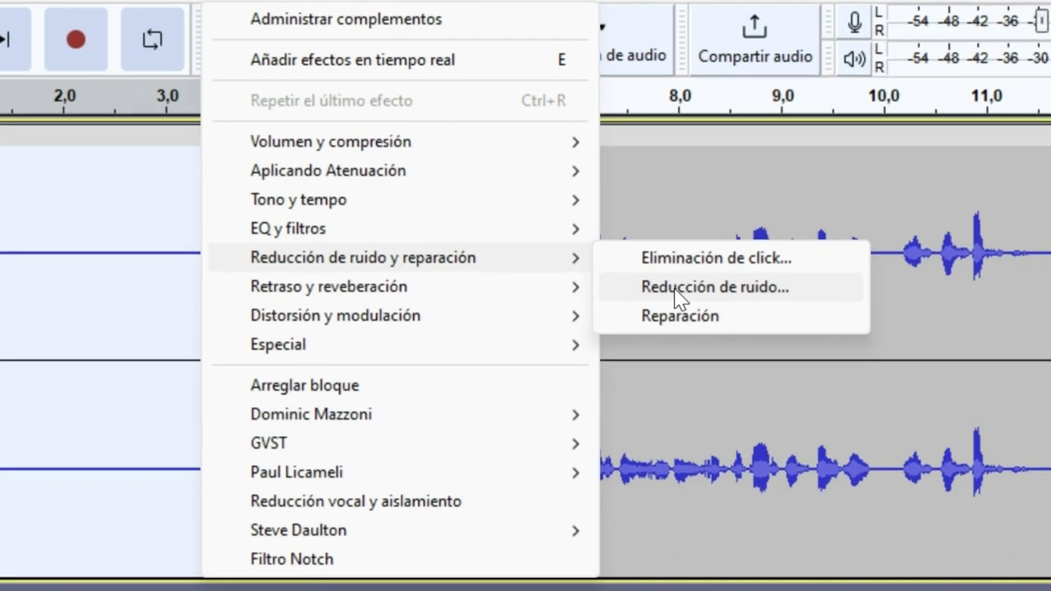
click(674, 337)
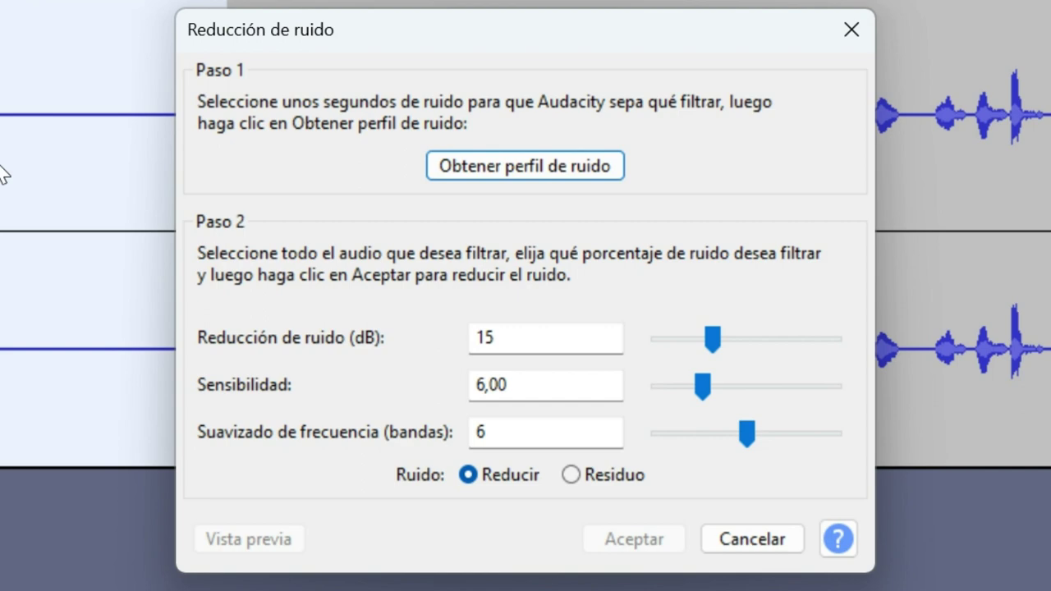
click(500, 167)
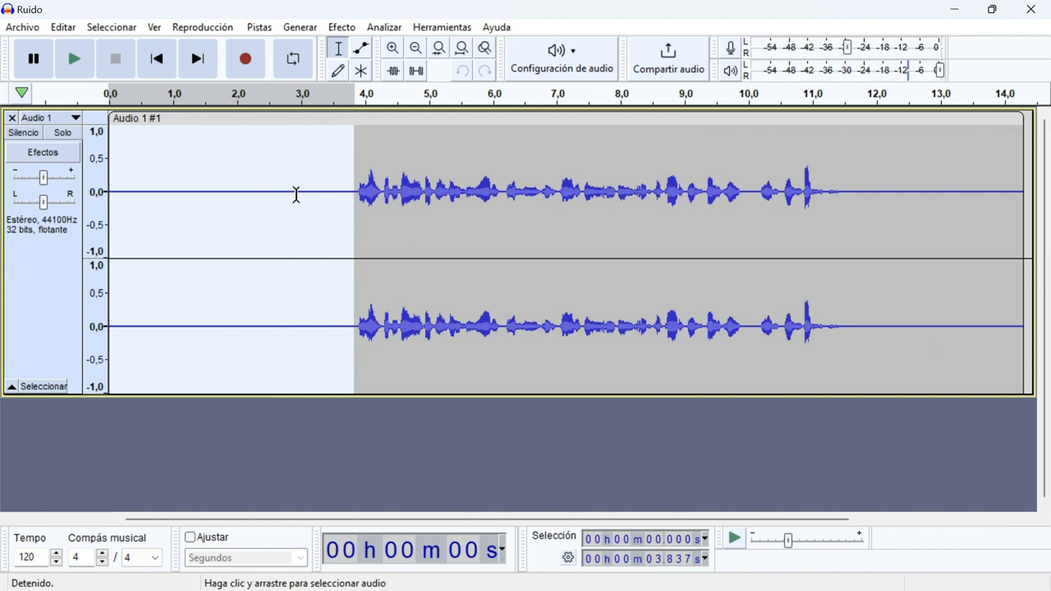
key(space)
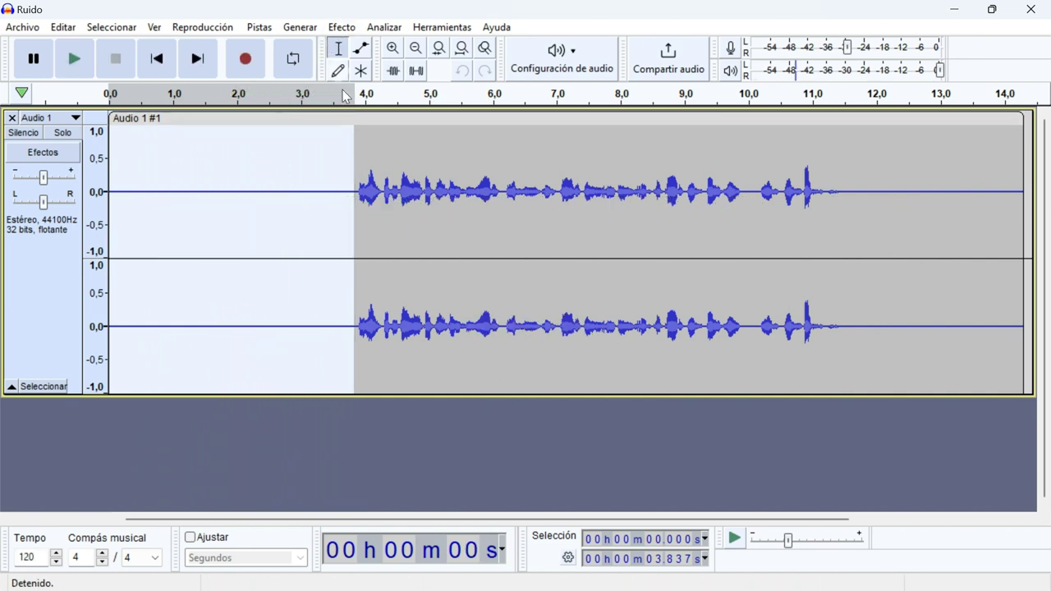
Apply Noise Reduction to the entire track with the reduction set to 18 dB.
double_click(377, 204)
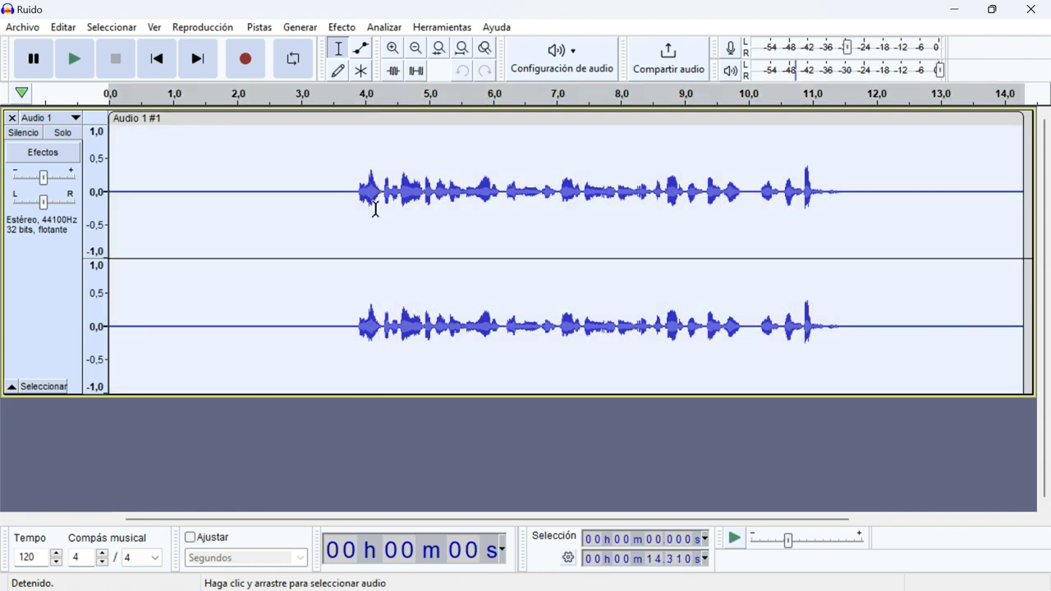
click(152, 246)
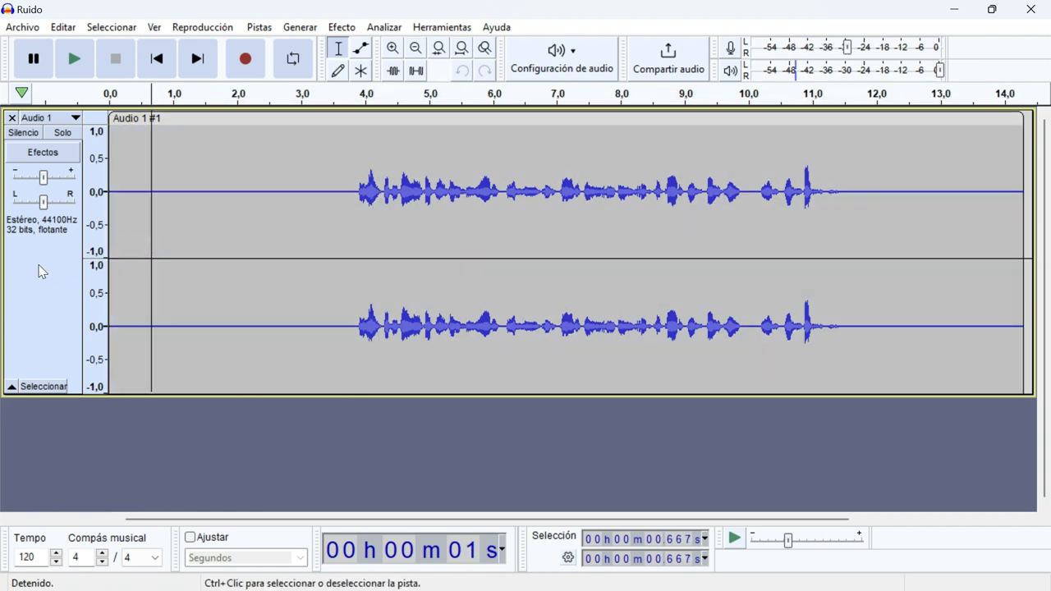
click(39, 266)
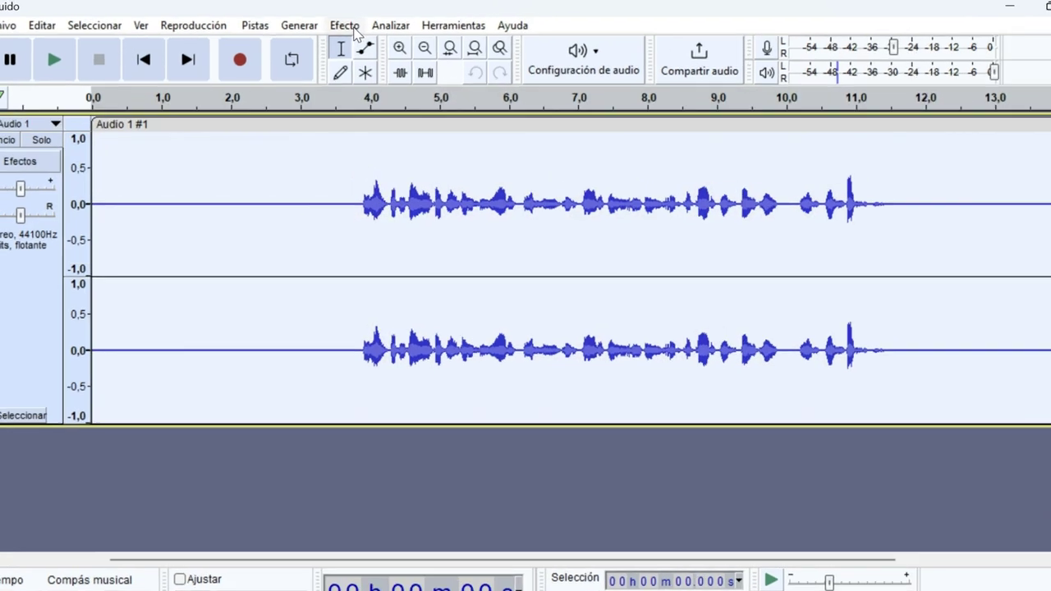
click(349, 28)
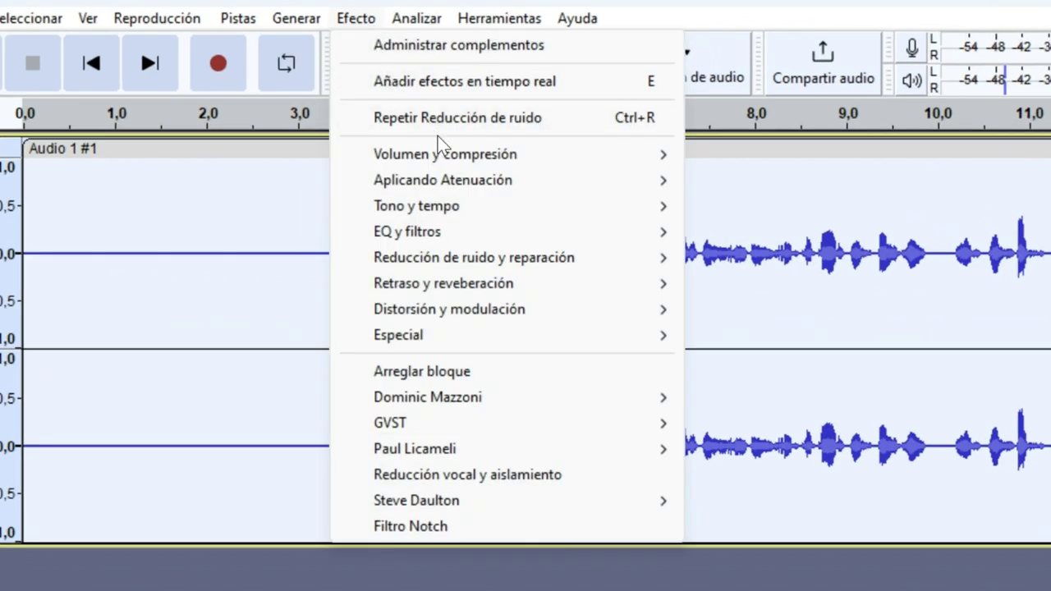
mouse_move(546, 261)
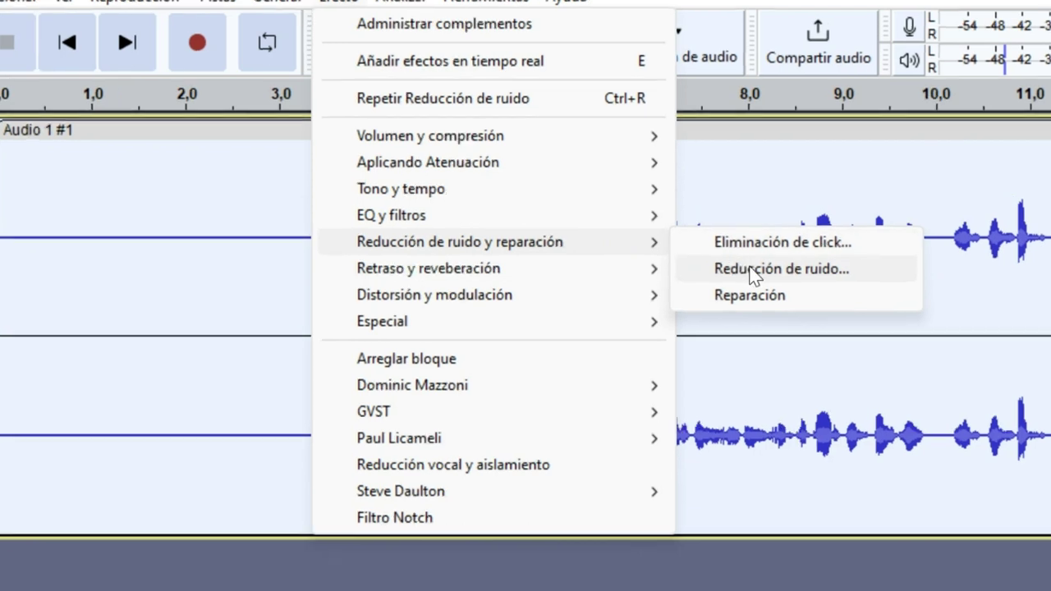
click(756, 285)
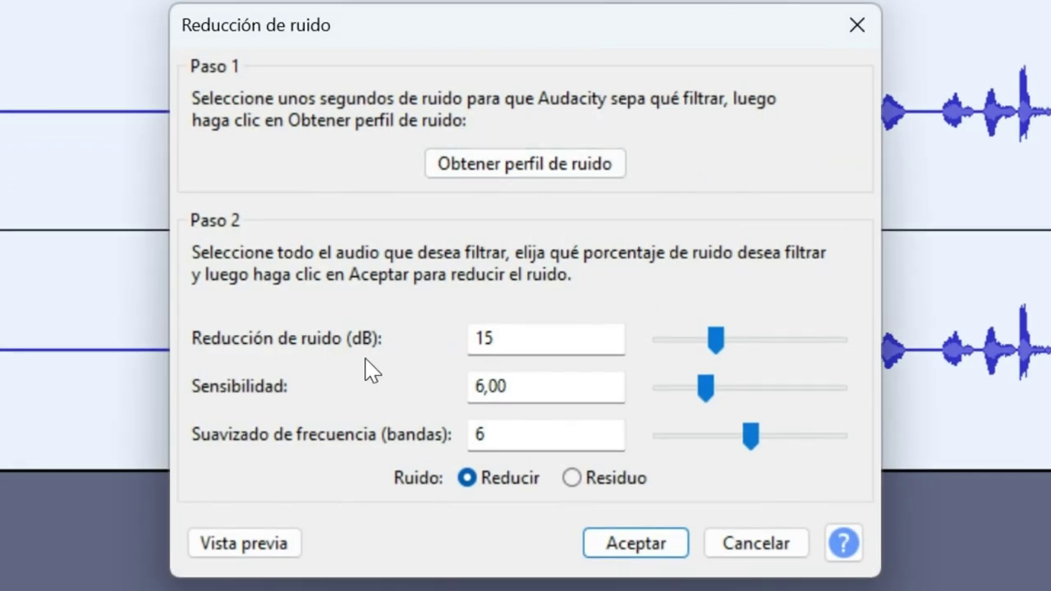
click(522, 335)
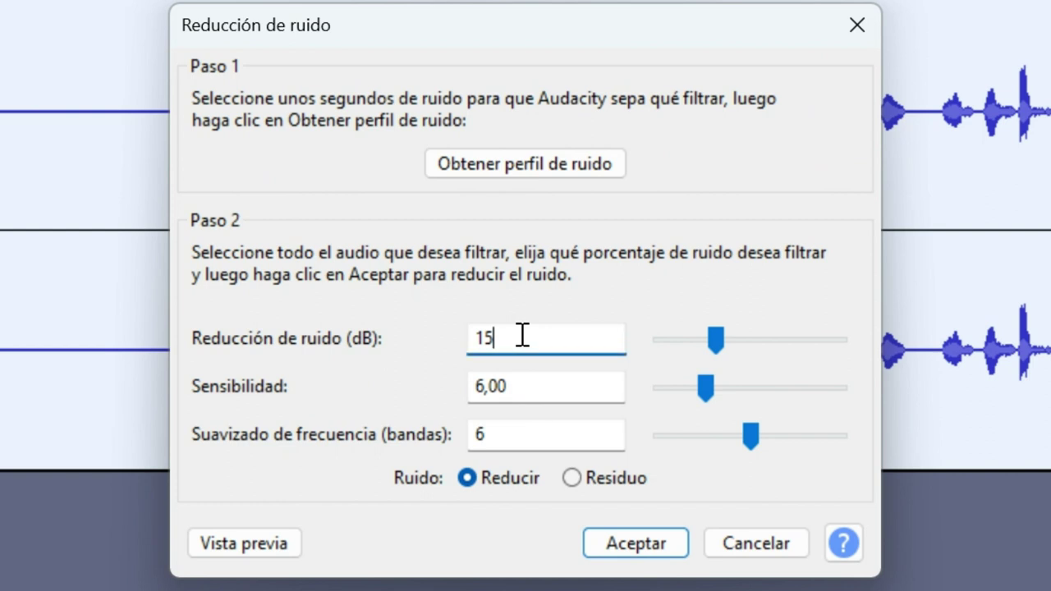
key(BackSpace)
text(8)
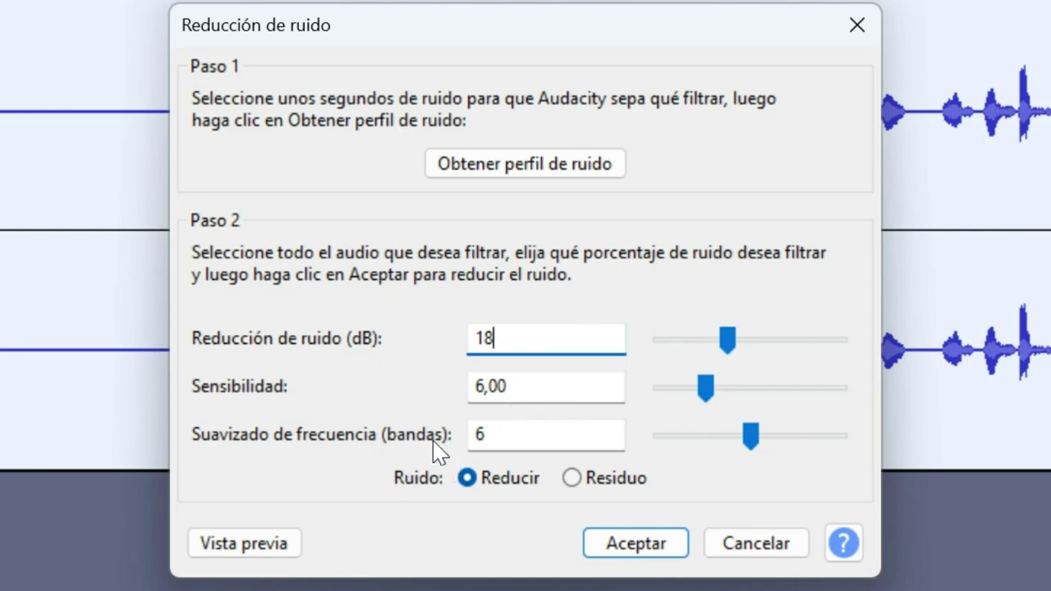
click(662, 546)
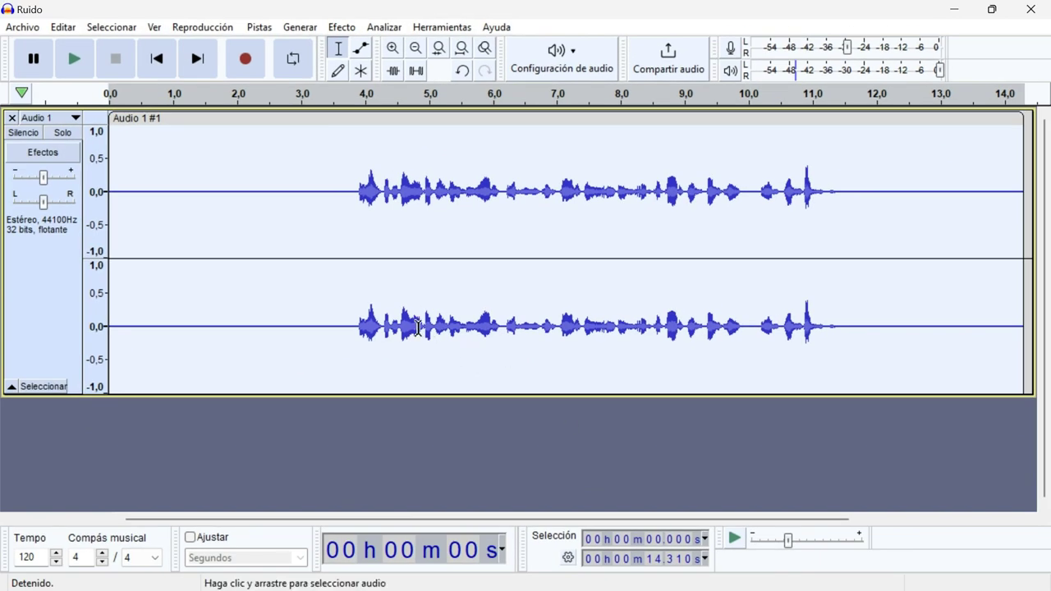
Play back the noise-reduced track and highlight the spoken section from about 3.8 s to 11.4 s.
key(space)
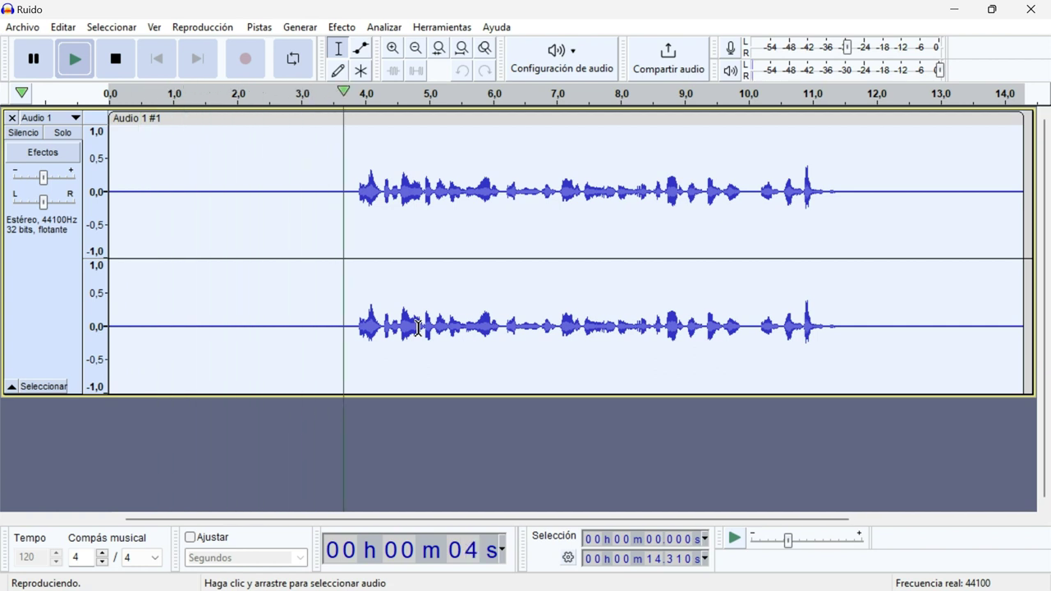
key(space)
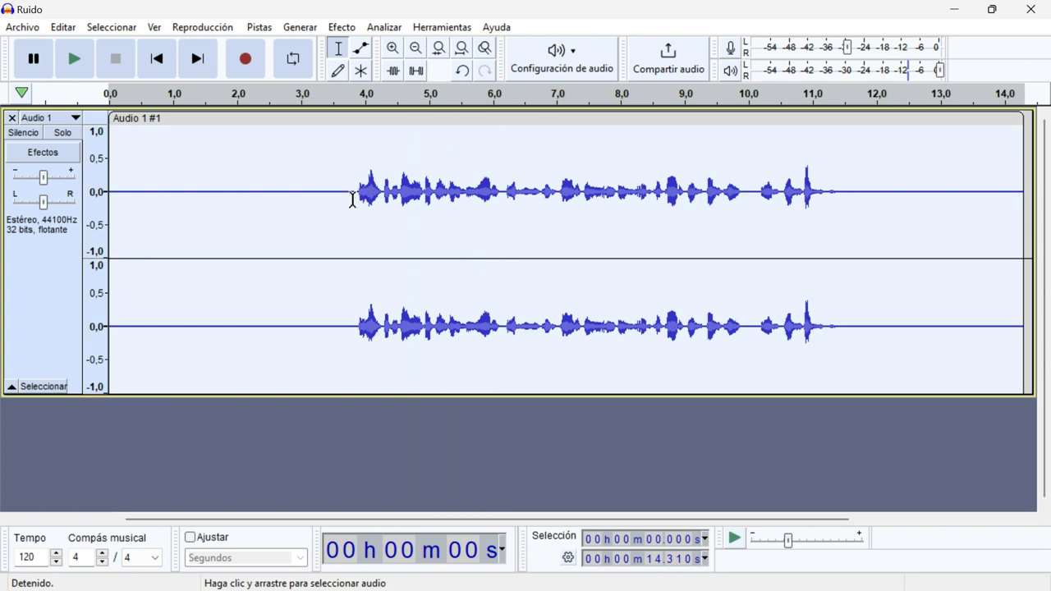
drag(352, 199, 836, 220)
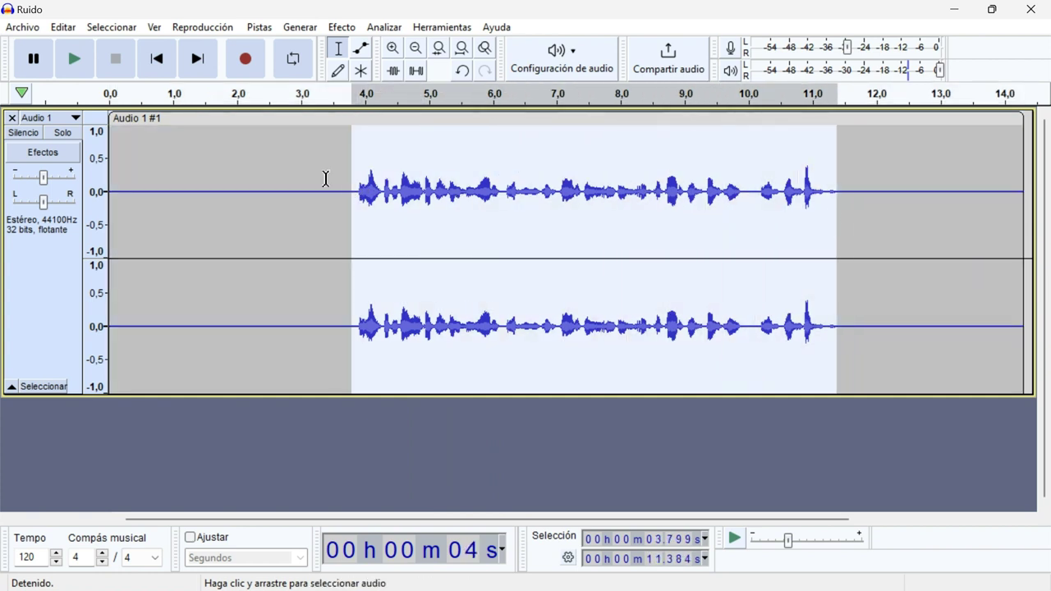
Amplify the entire track by 8 dB.
key(ctrl+a)
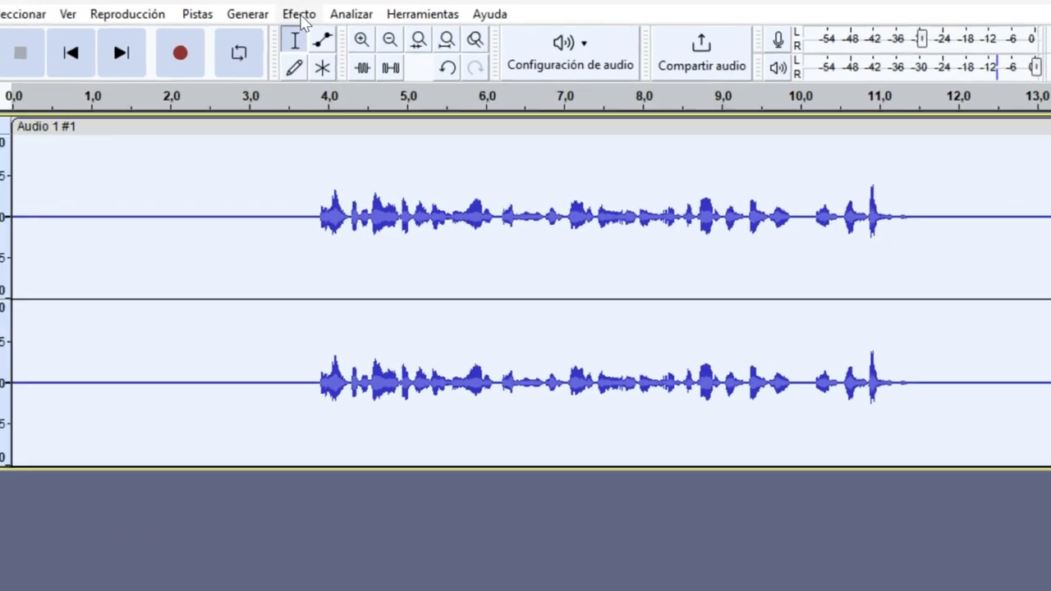
click(343, 29)
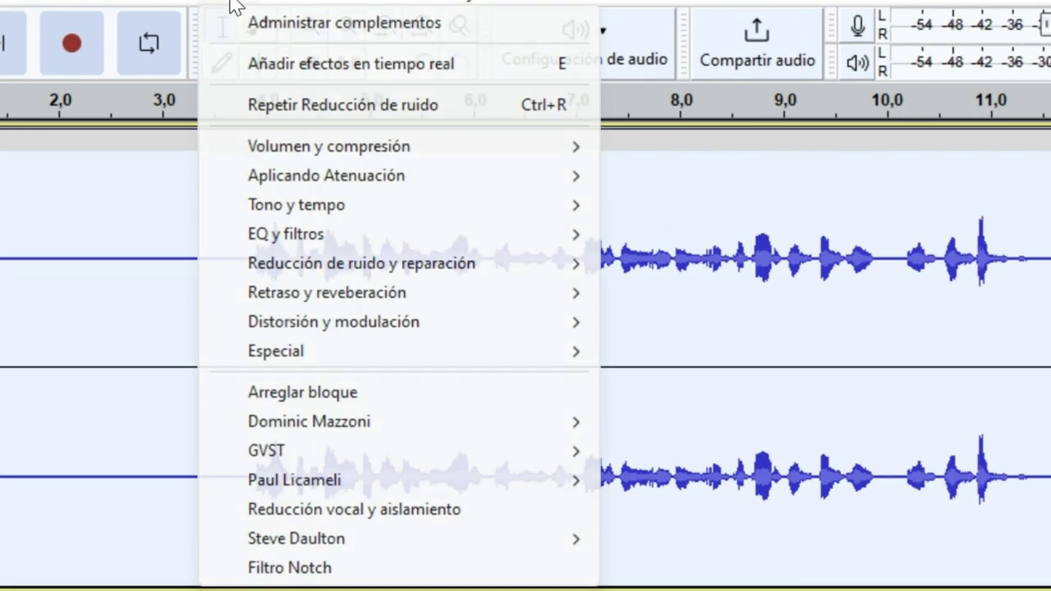
mouse_move(454, 156)
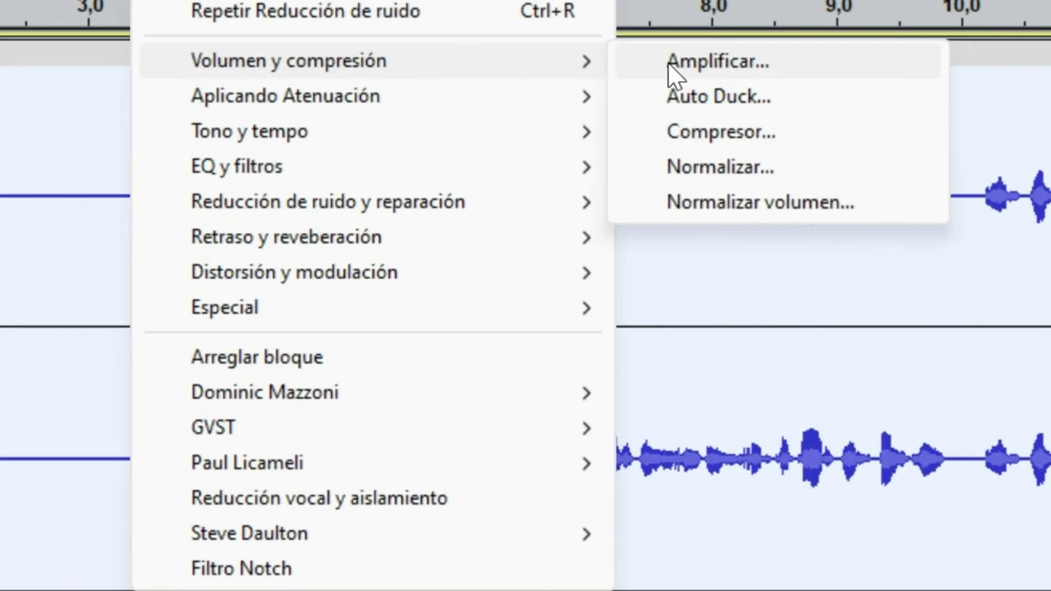
click(657, 148)
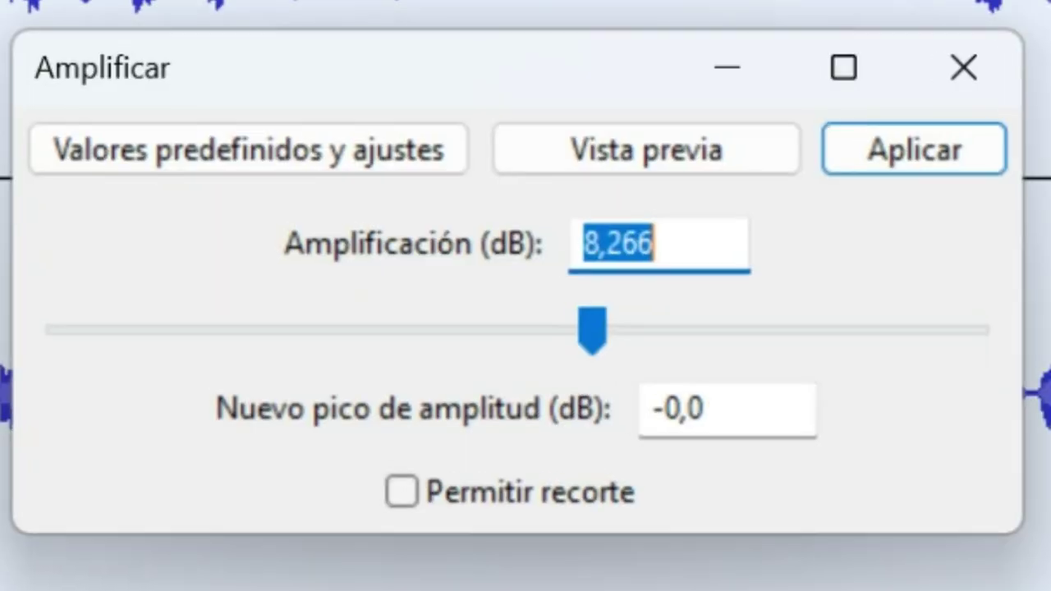
text(8)
click(839, 175)
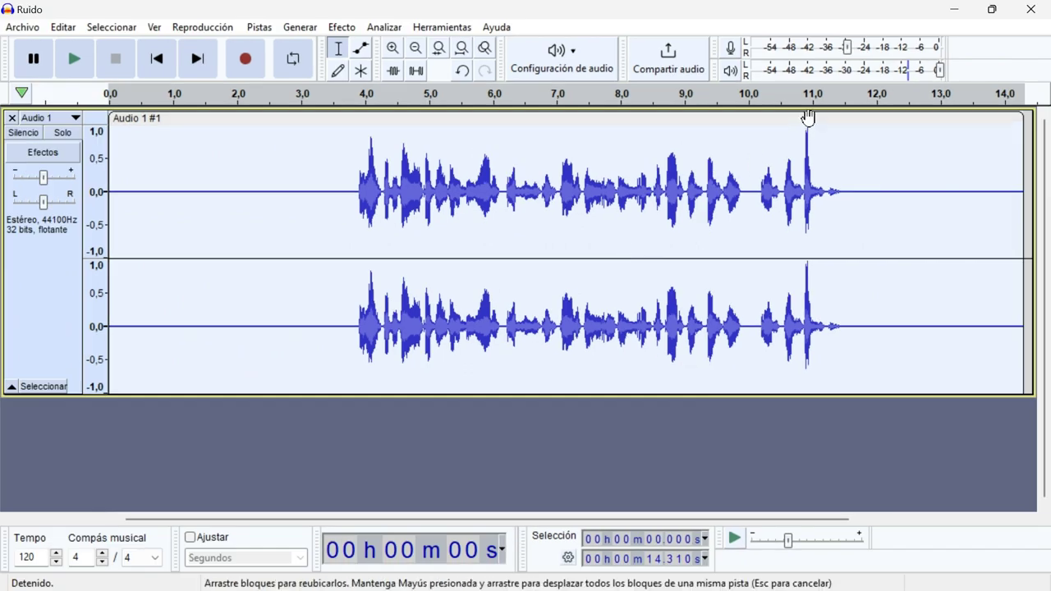
Compress the dynamics of the entire track with the threshold set to -24 dB.
click(341, 27)
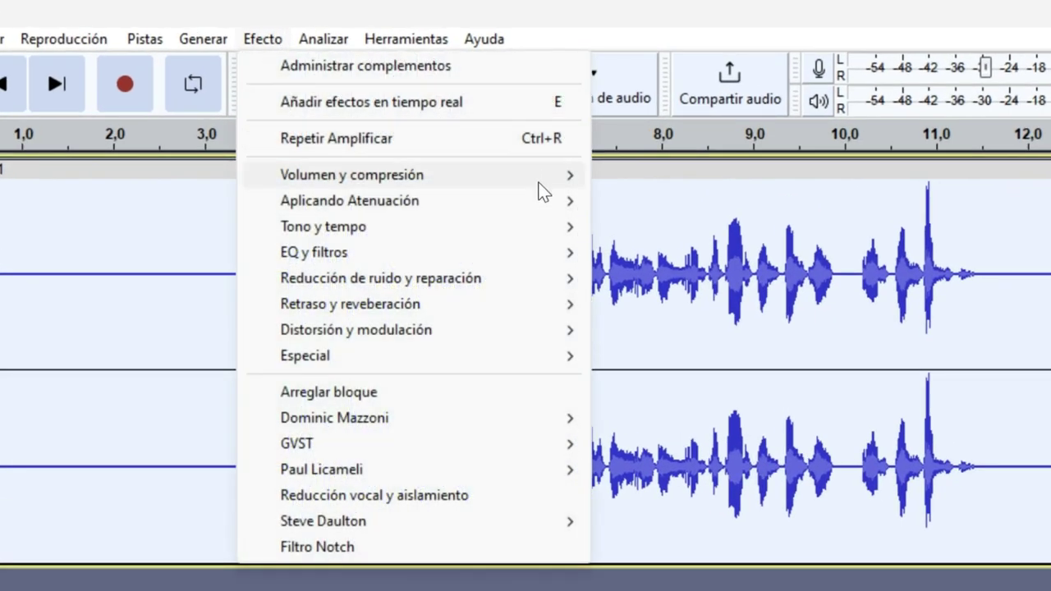
mouse_move(541, 185)
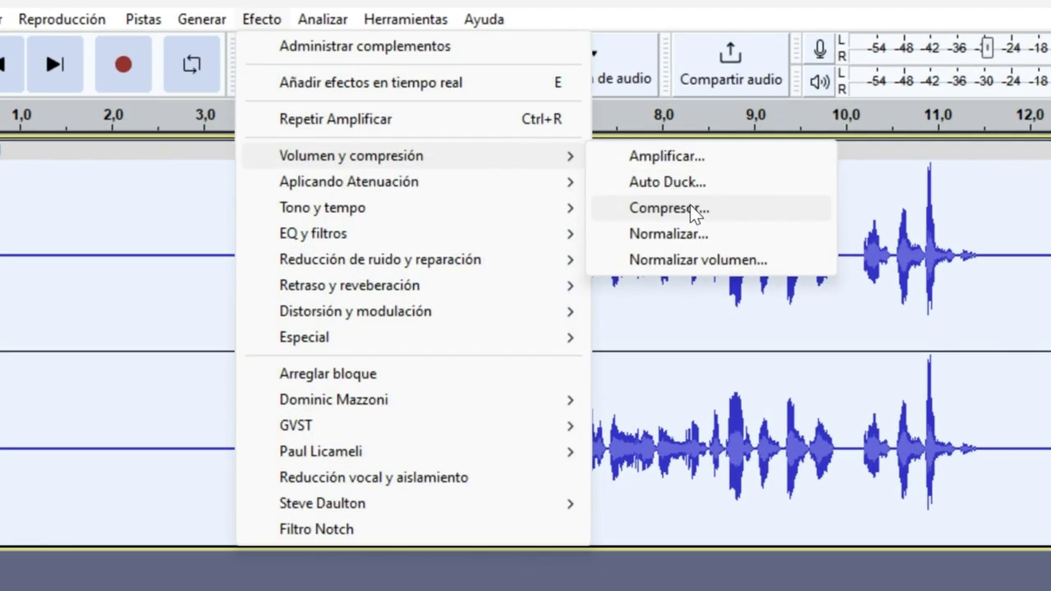
click(690, 208)
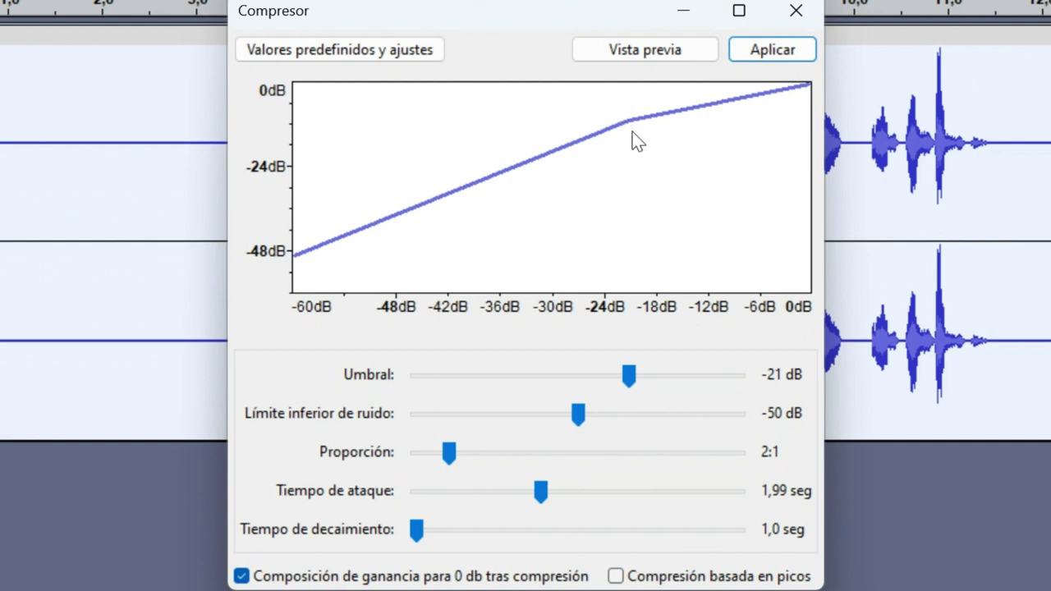
drag(630, 374, 615, 377)
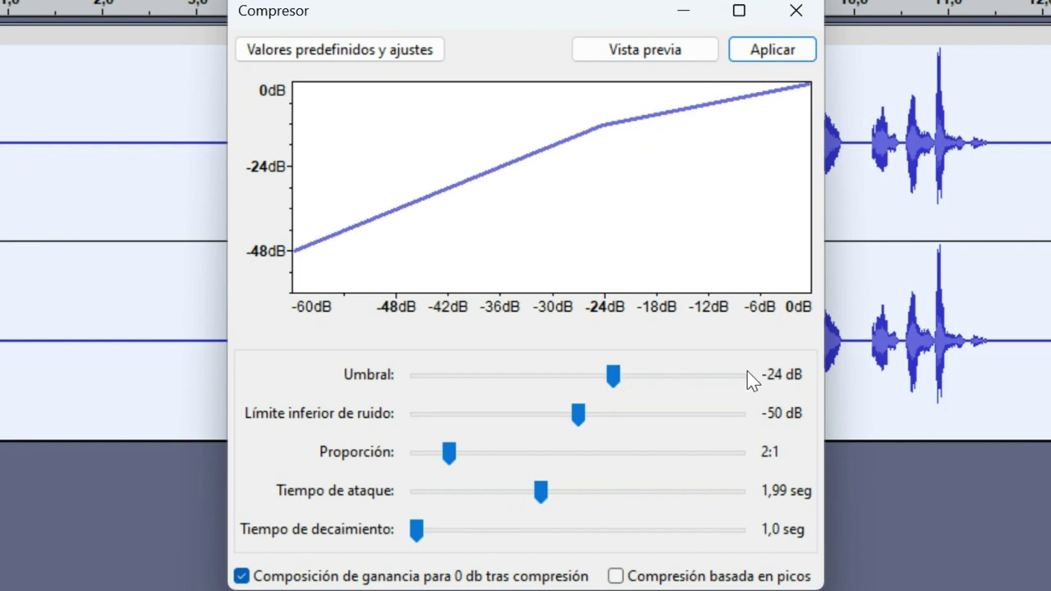
click(772, 50)
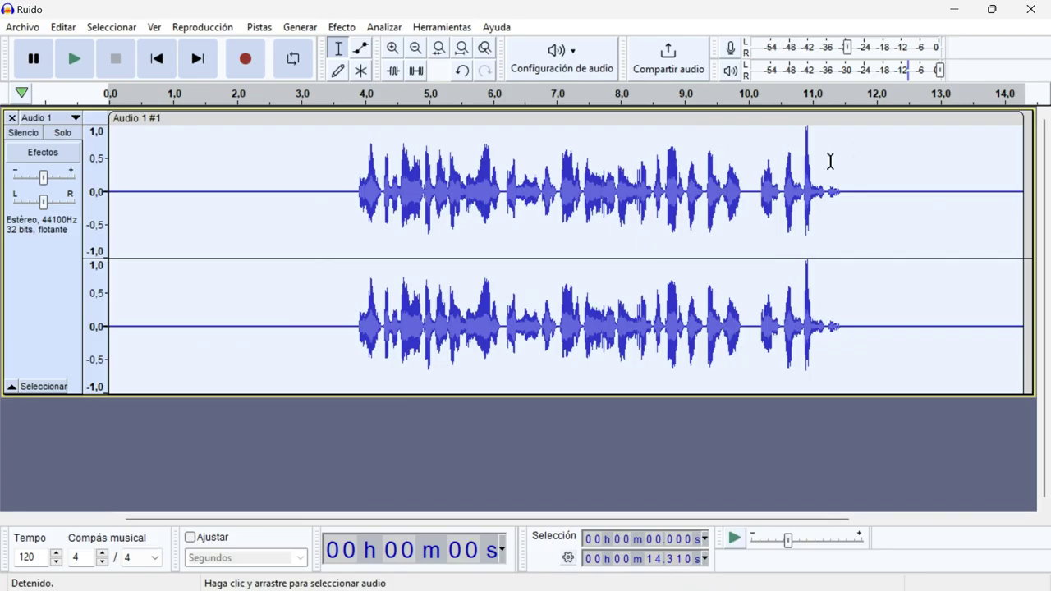
Normalize the peak amplitude of the entire track to -4,0 dB.
click(352, 31)
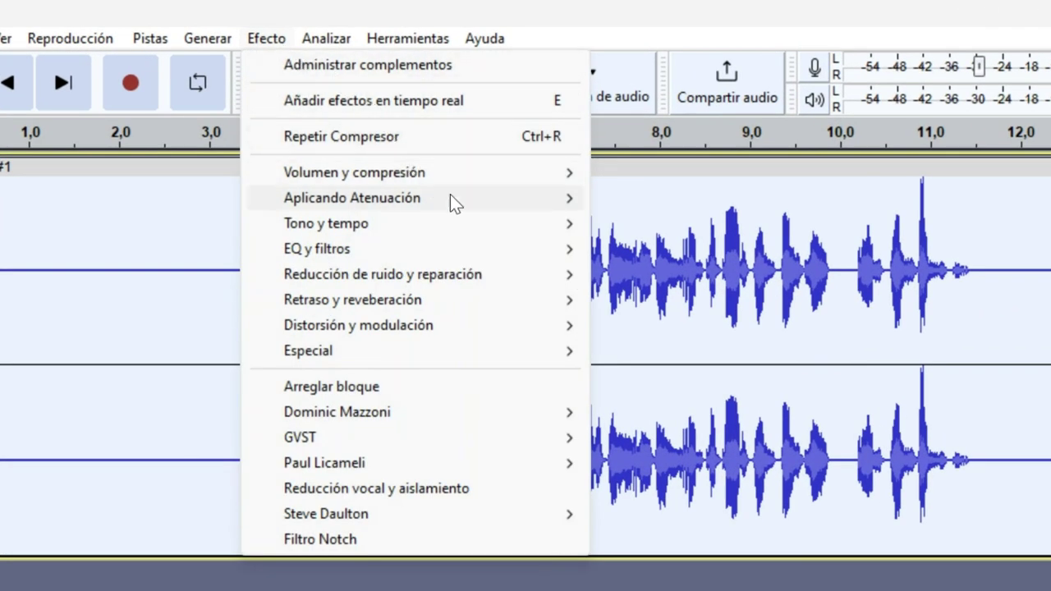
mouse_move(503, 179)
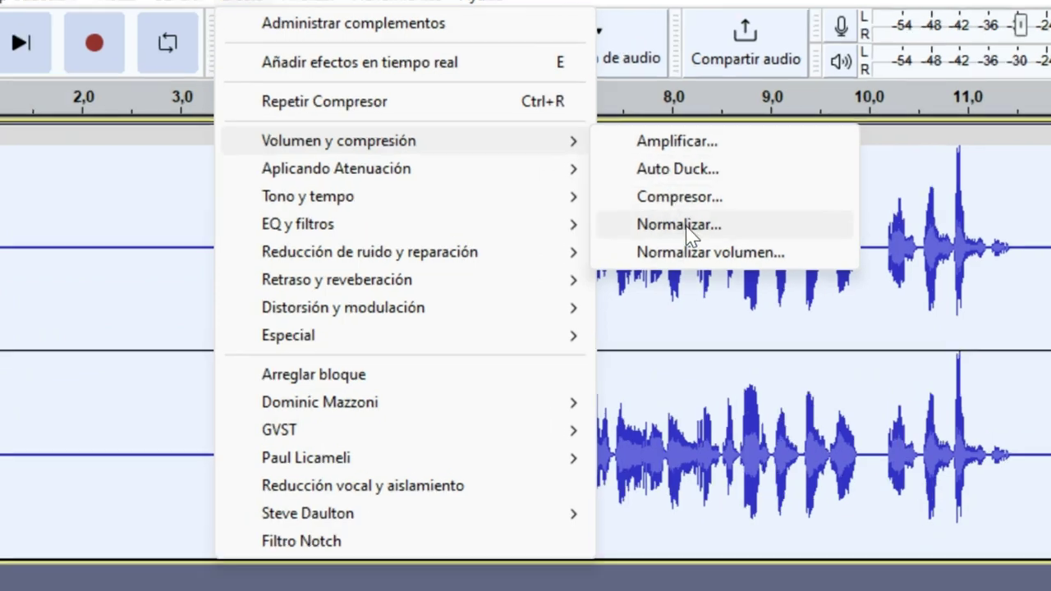
click(674, 257)
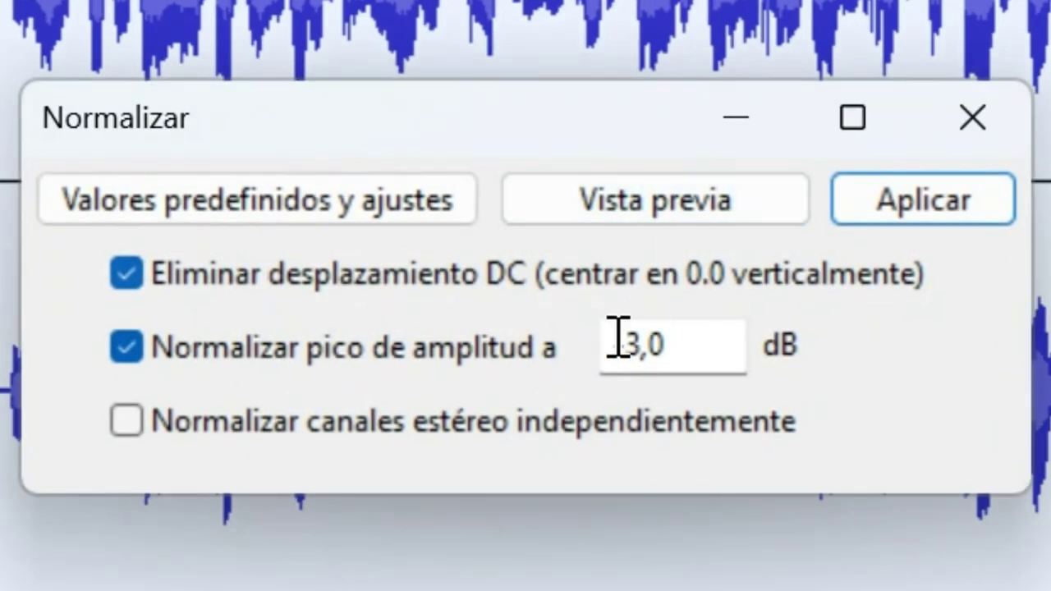
click(642, 340)
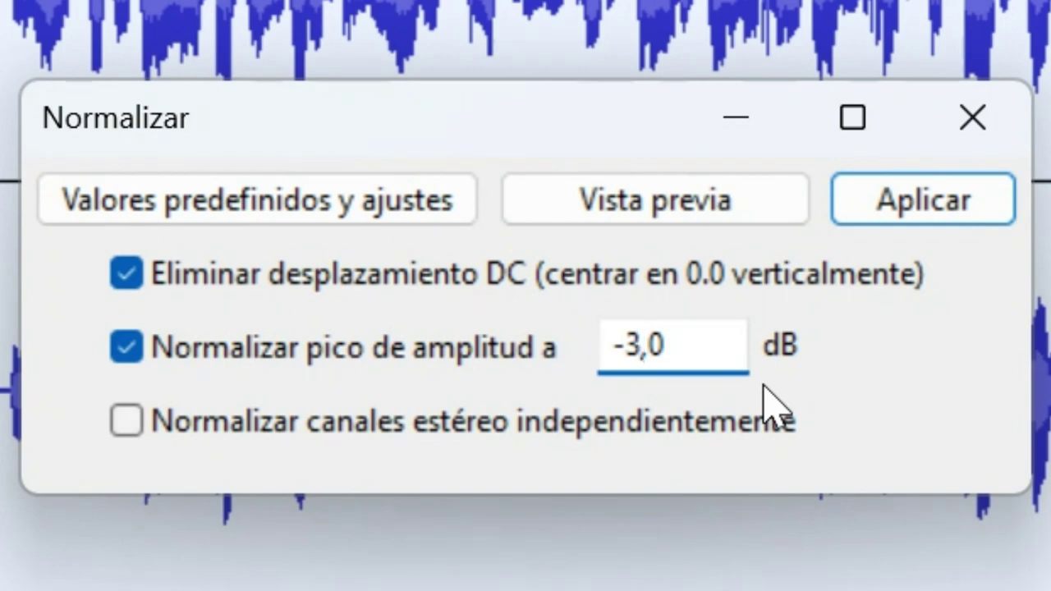
key(BackSpace)
text(4)
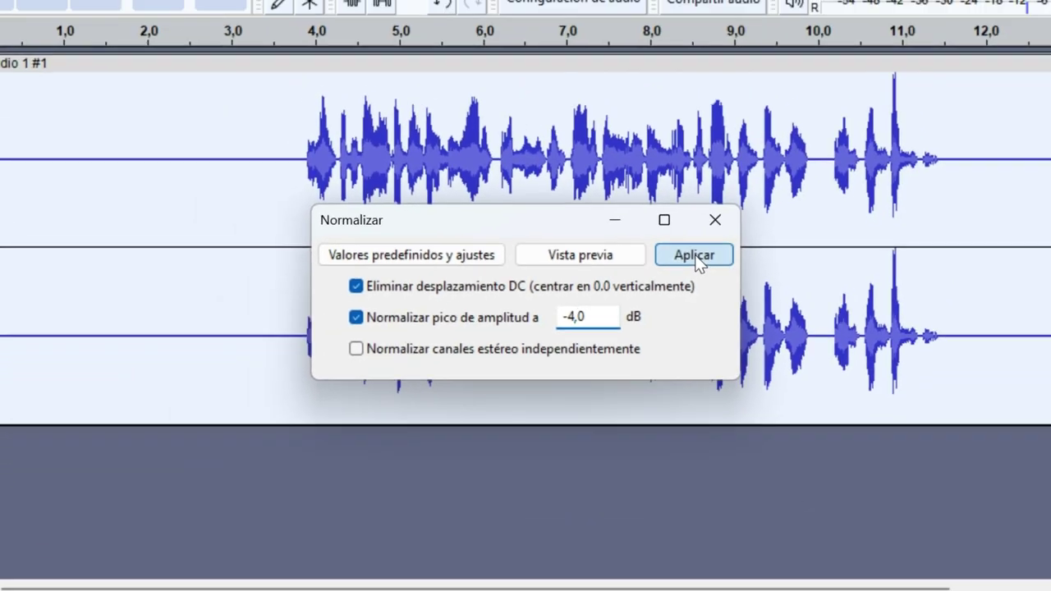
click(910, 215)
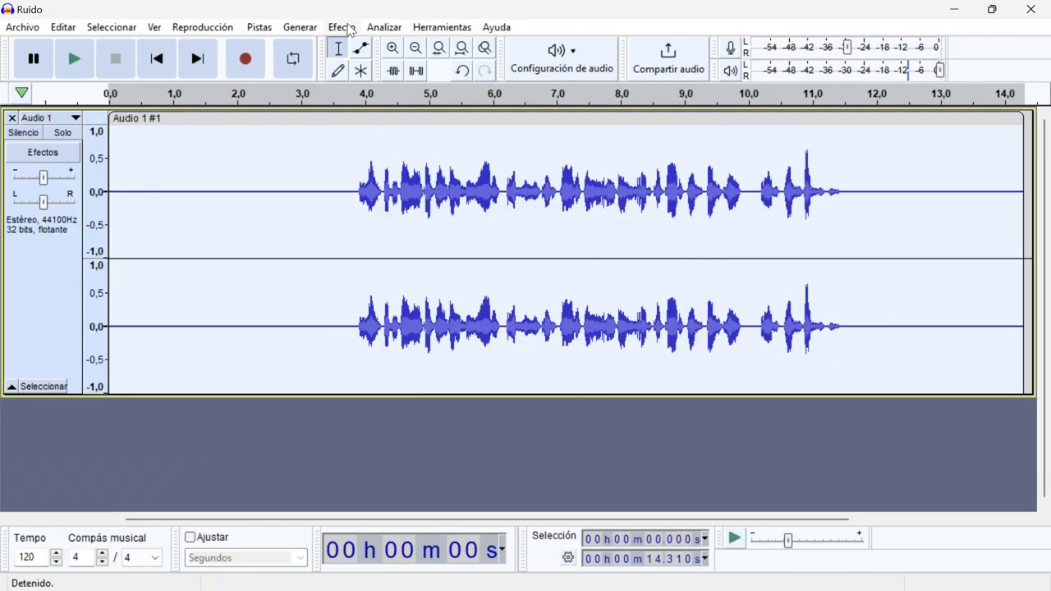
Apply loudness normalization to the entire track with the perceived loudness set to -15,0 LUFS.
click(341, 27)
mouse_move(493, 123)
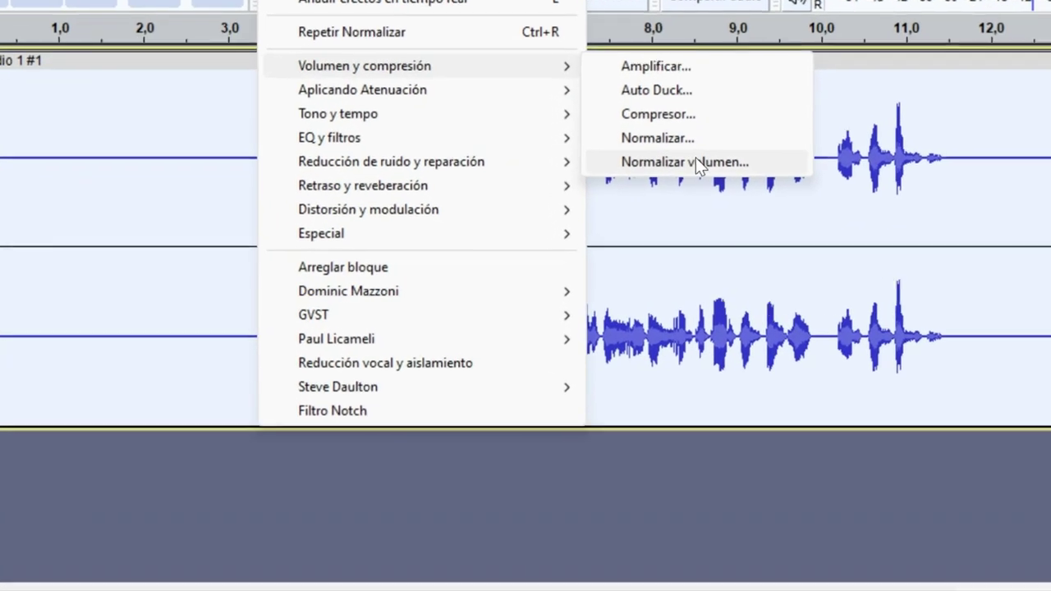
click(727, 141)
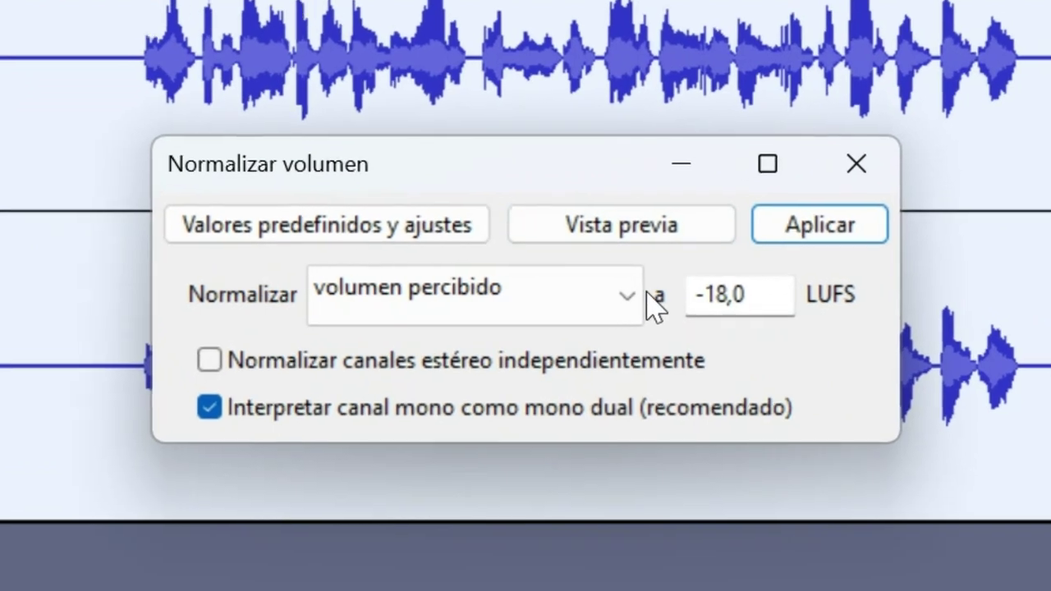
click(732, 293)
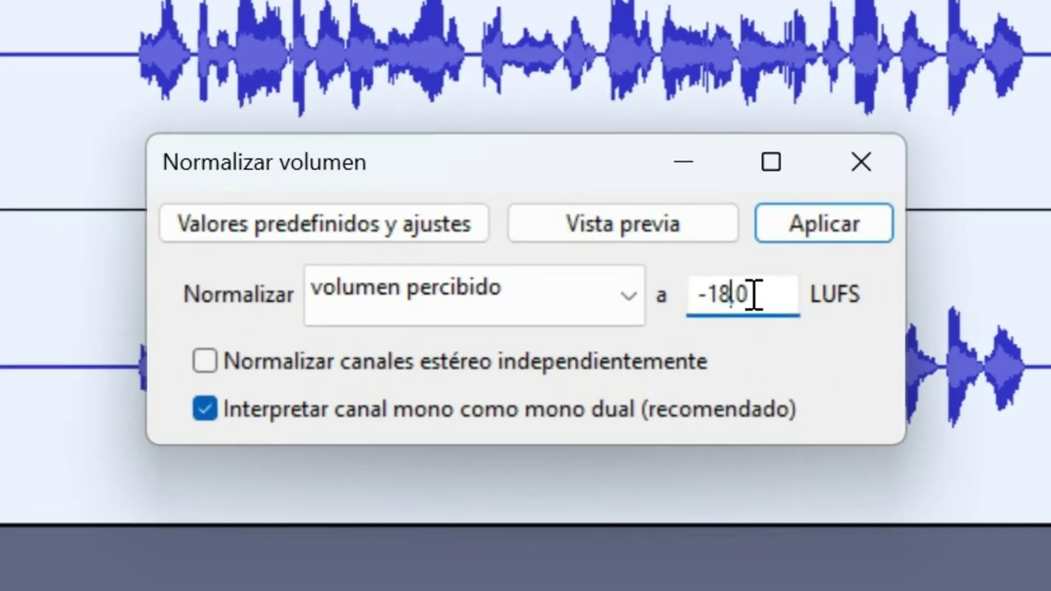
key(BackSpace)
text(5)
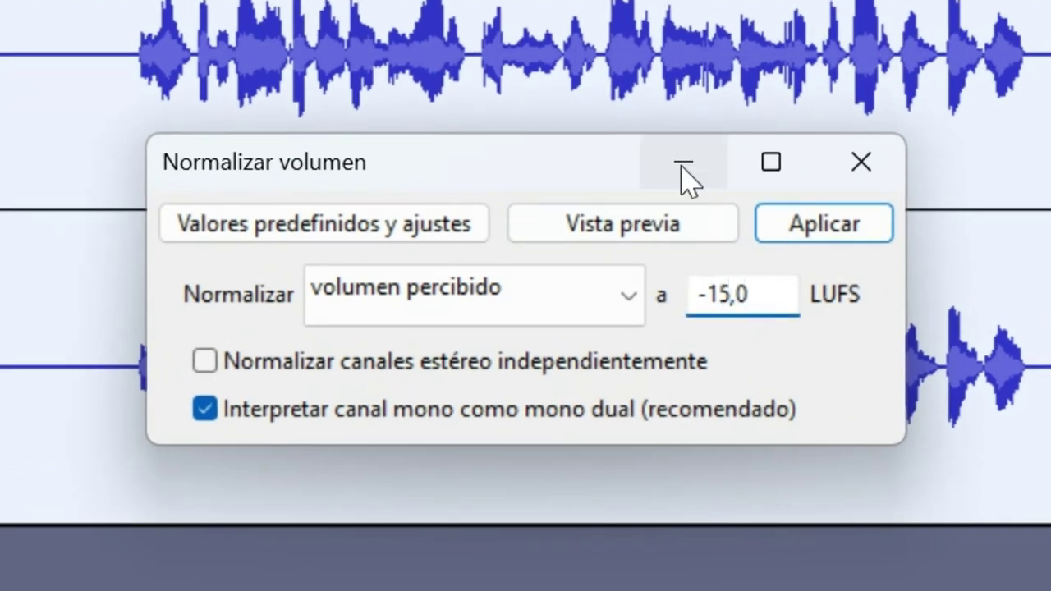
click(803, 246)
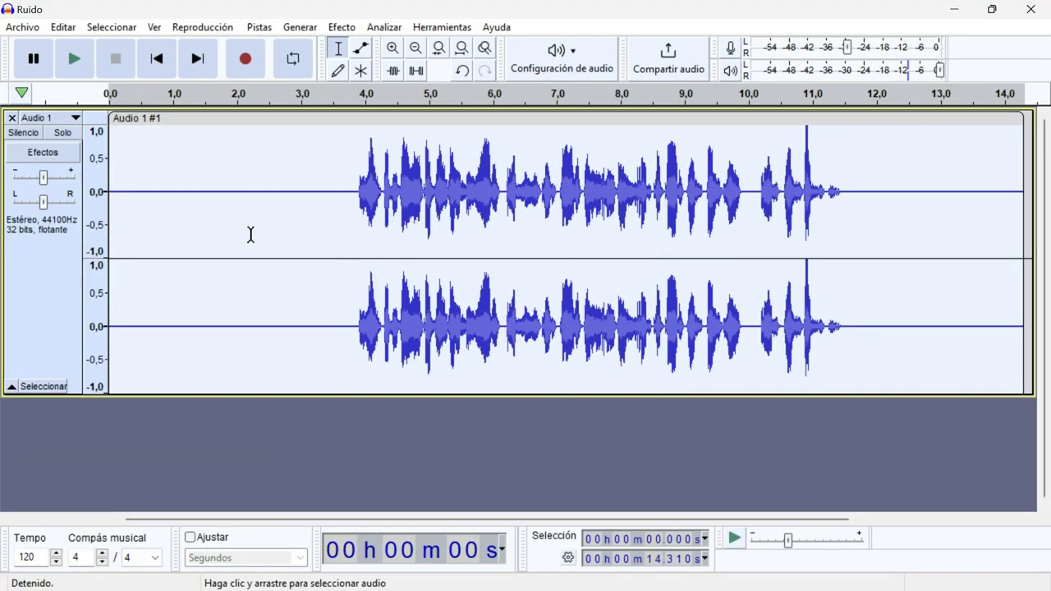
Select the clipped peak from about 10.89 s to 10.94 s and amplify it by -0,997 dB.
click(351, 194)
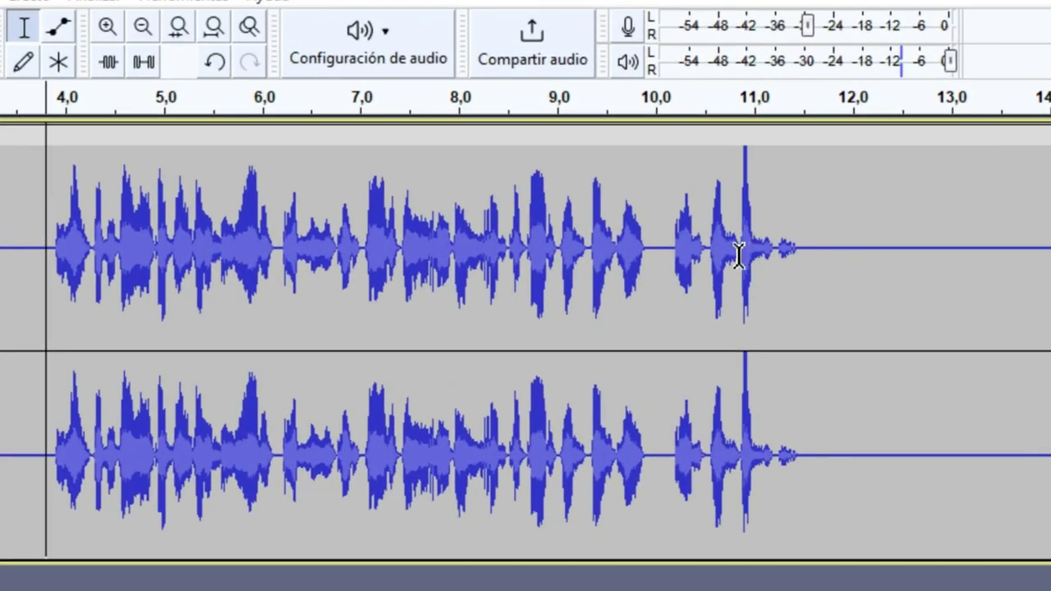
click(744, 256)
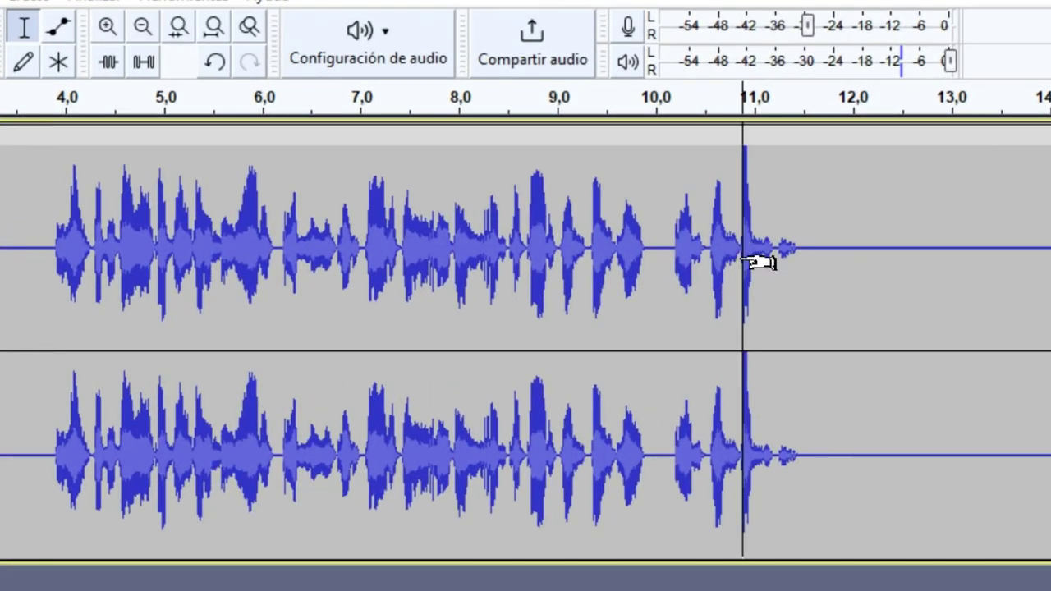
click(678, 271)
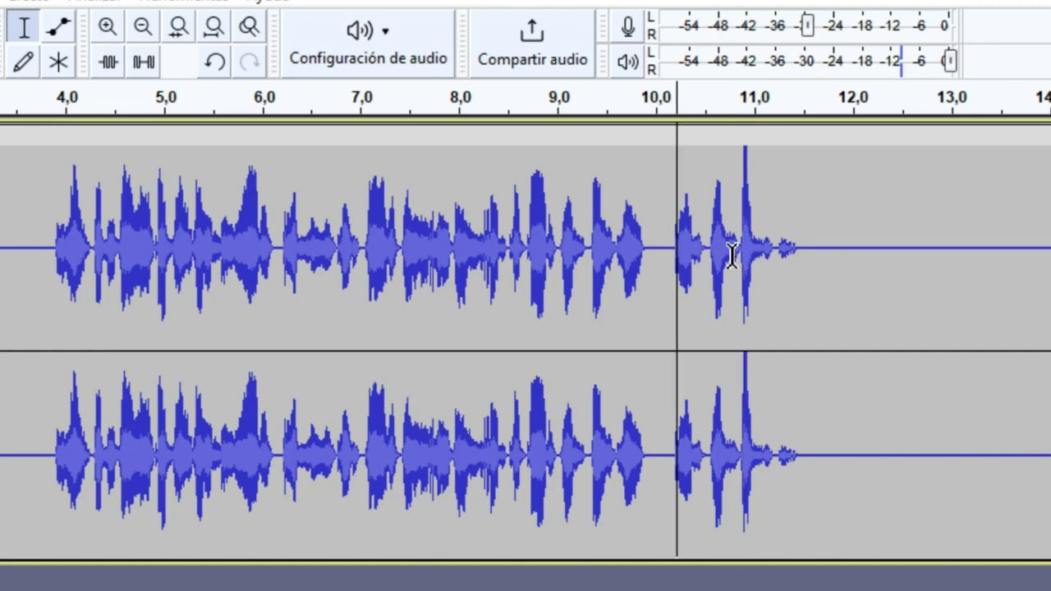
click(737, 279)
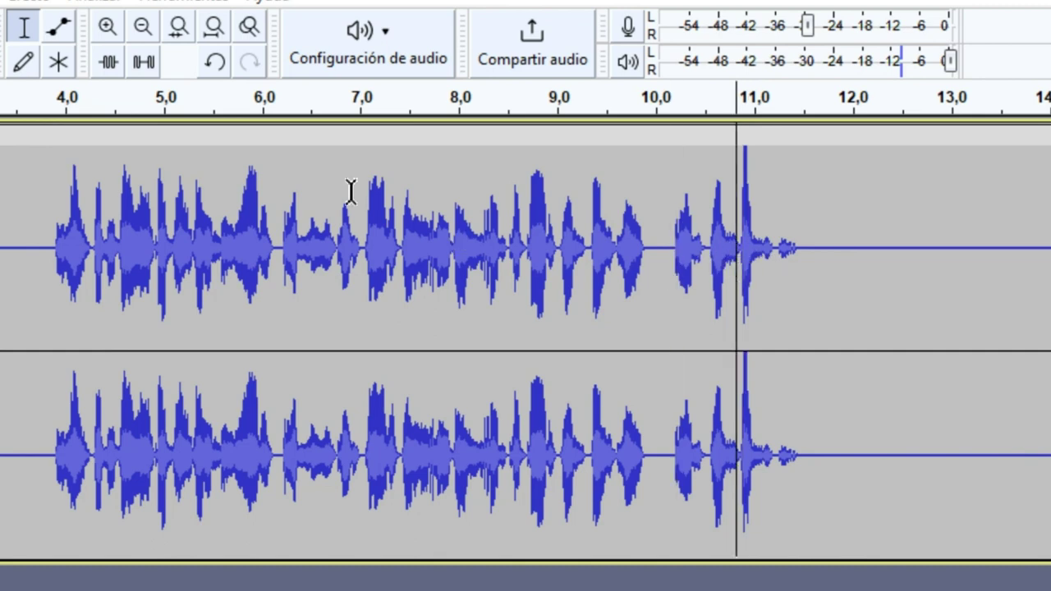
click(111, 29)
click(111, 28)
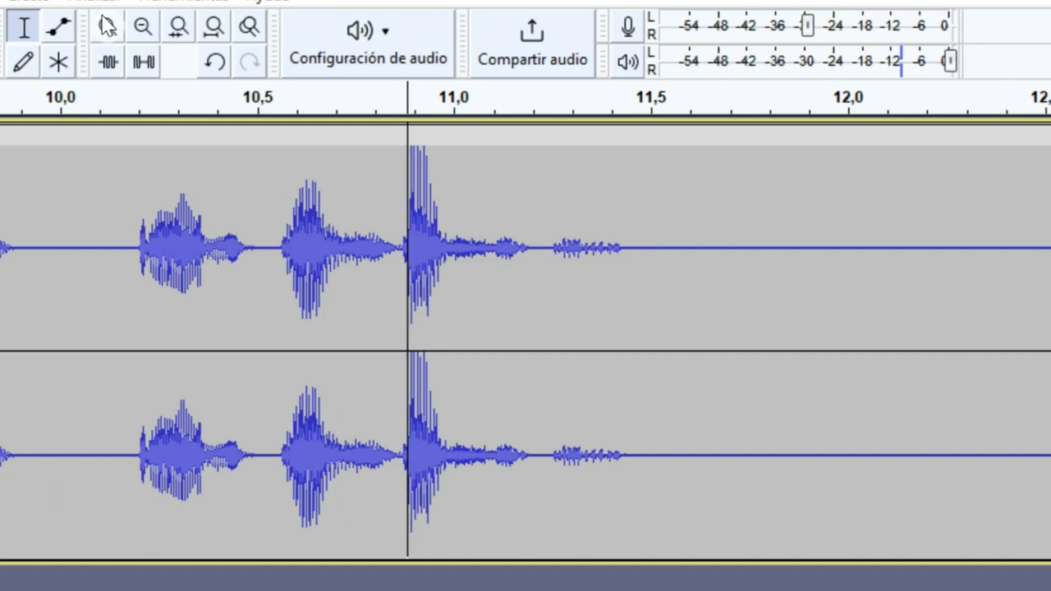
click(116, 29)
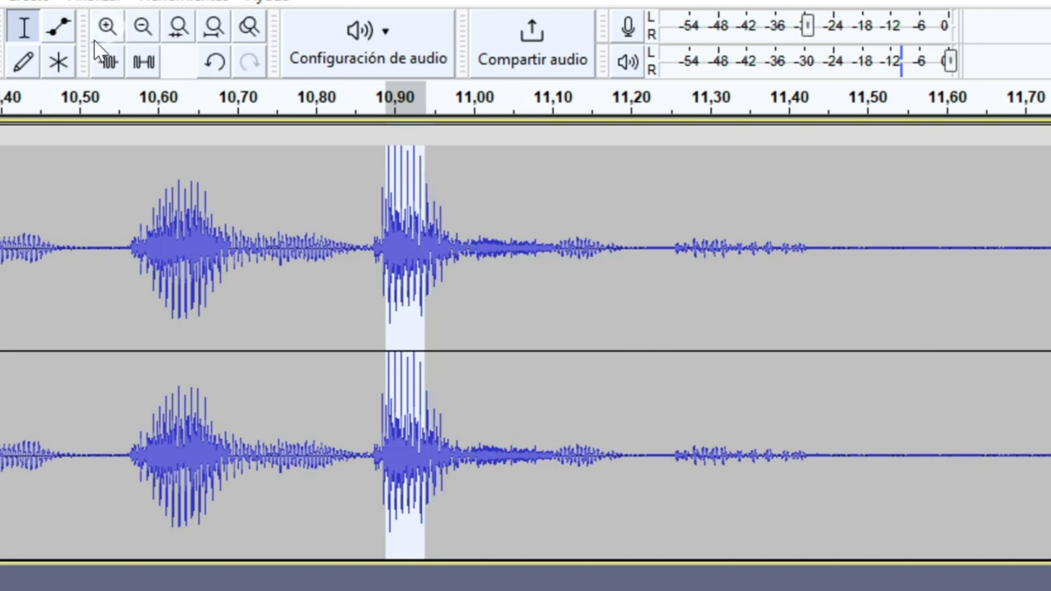
click(27, 5)
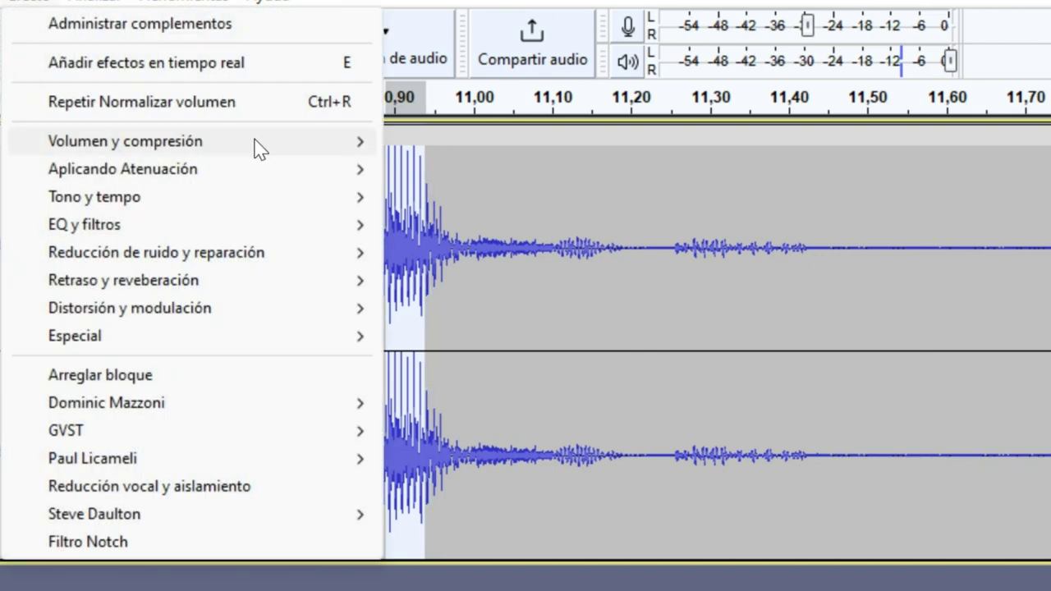
mouse_move(279, 150)
click(464, 142)
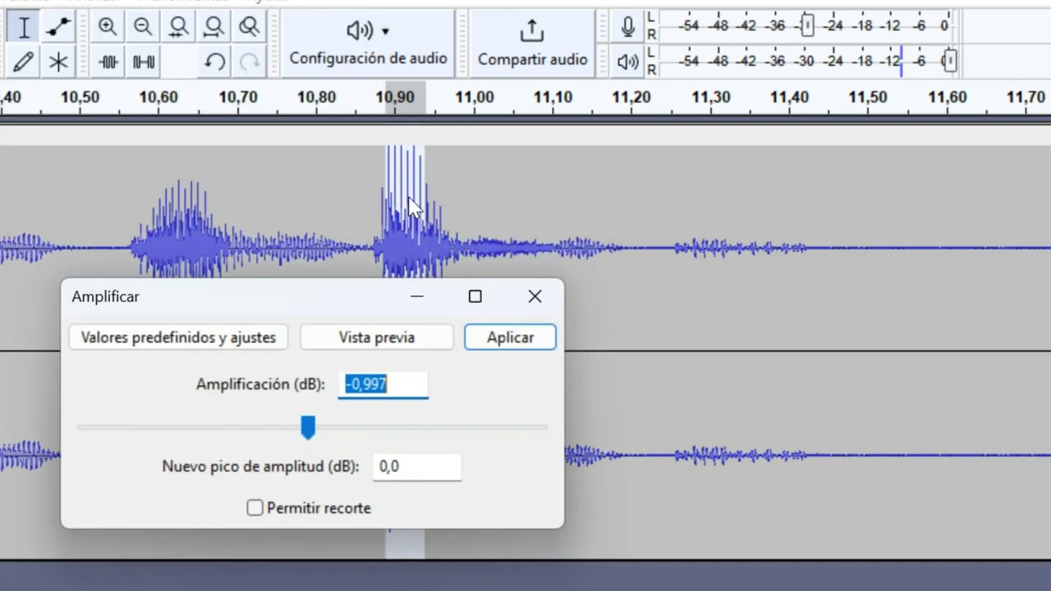
key(Return)
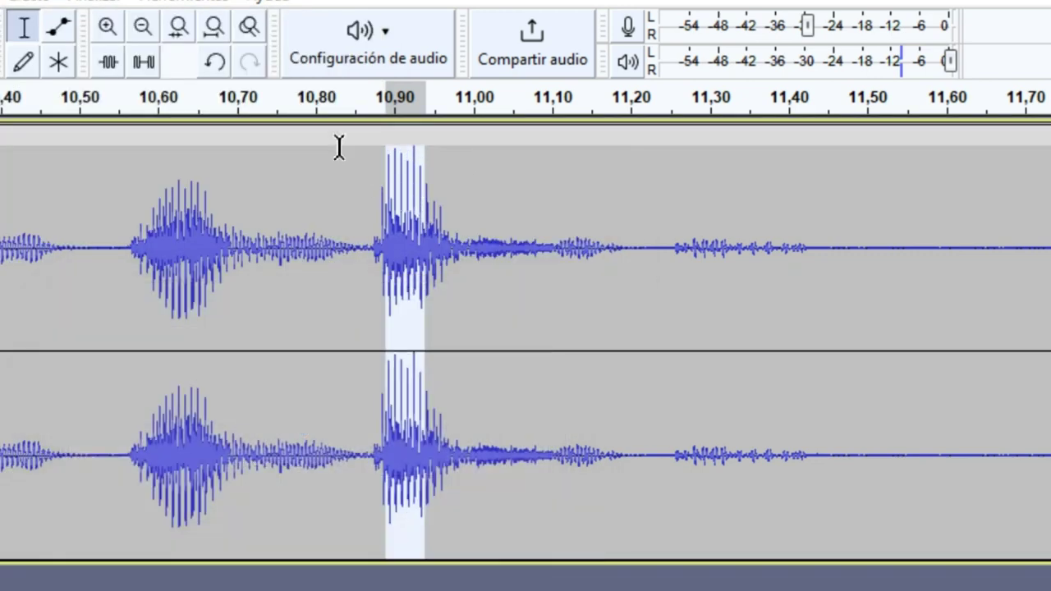
Normalize the perceived loudness of the selected peak near 10.9 s to -15,0 LUFS and fit the whole track in view.
click(41, 5)
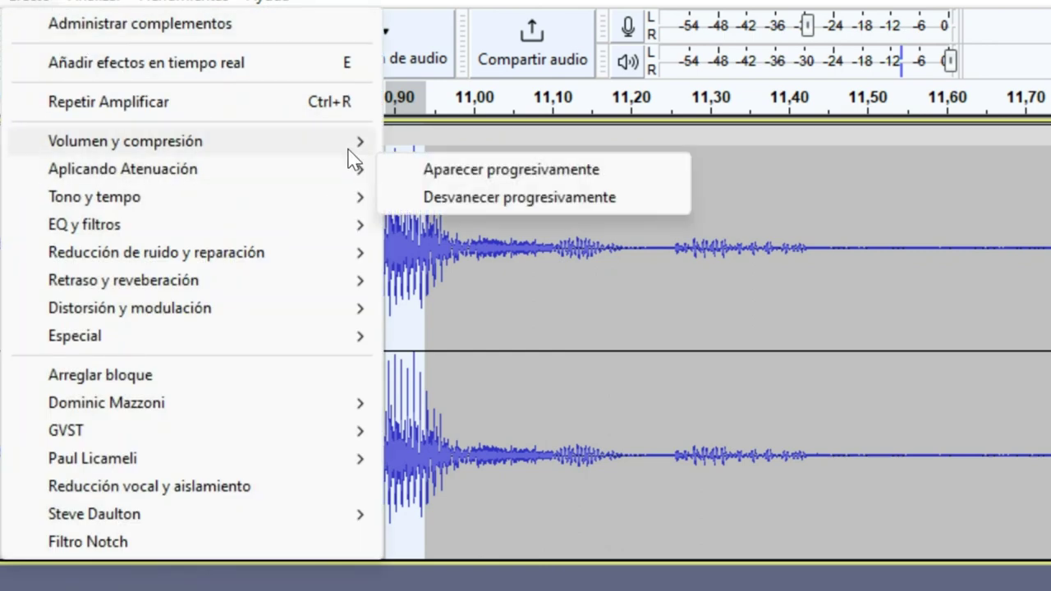
mouse_move(353, 146)
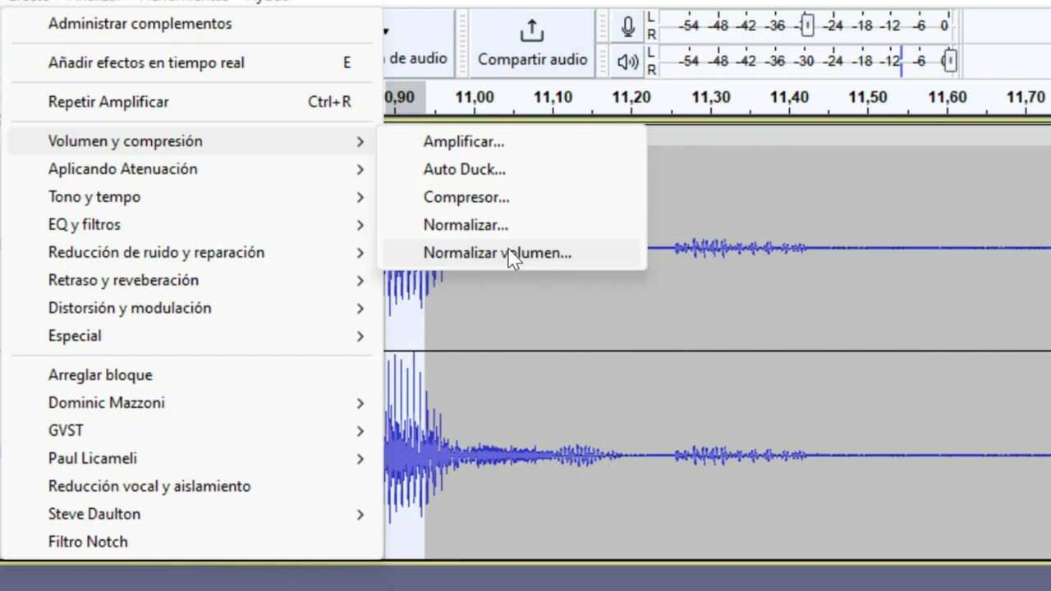
click(509, 253)
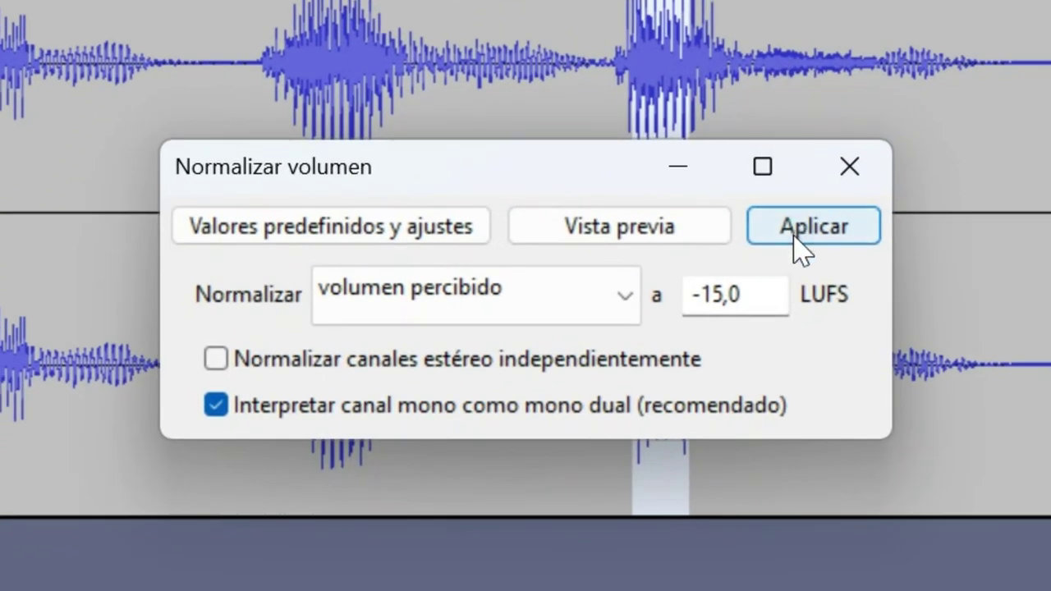
click(795, 234)
click(523, 123)
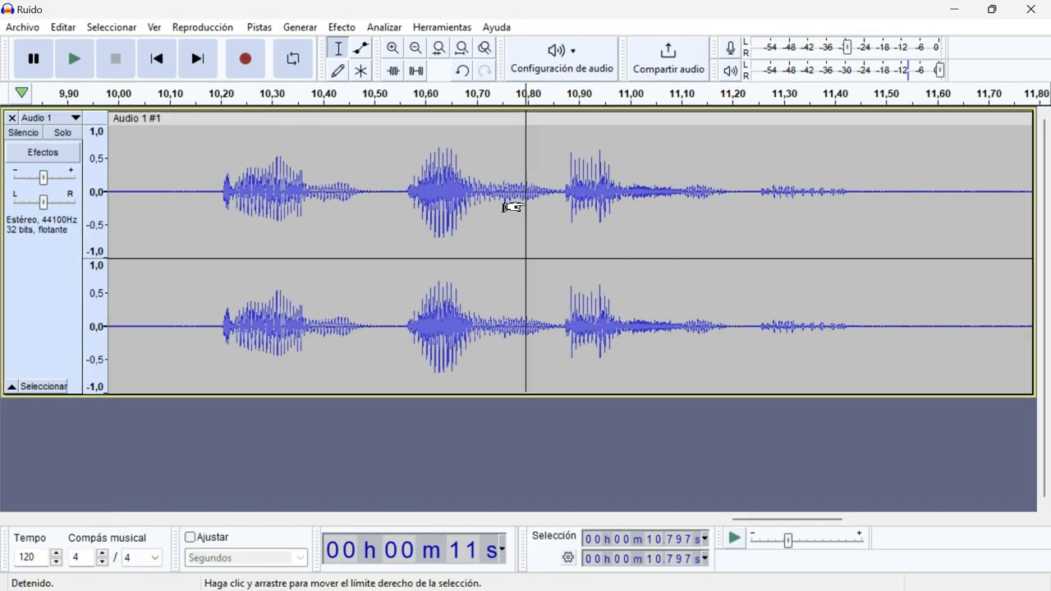
key(ctrl+f)
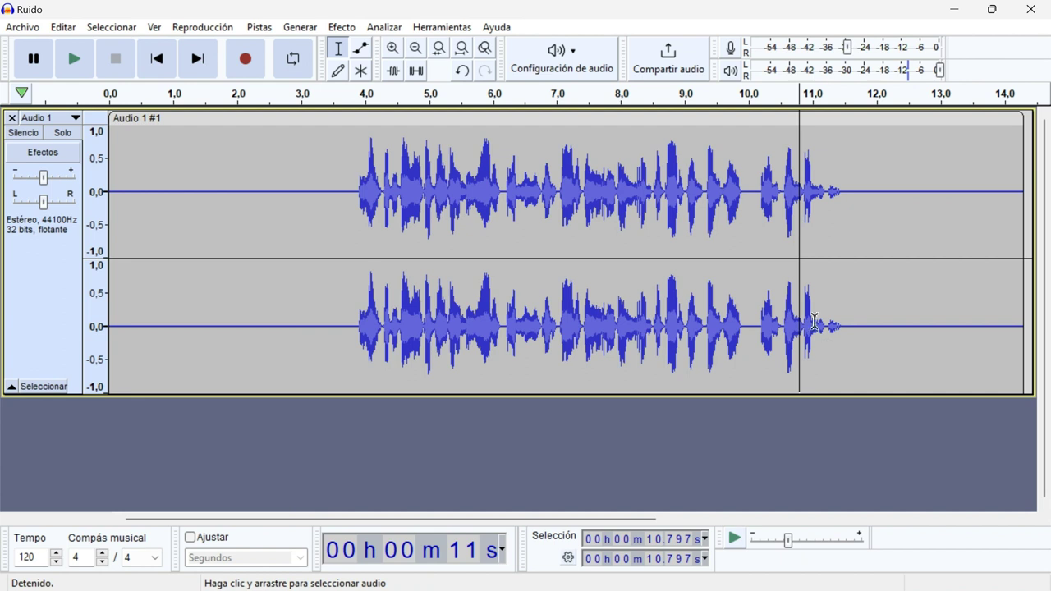
Highlight the spoken section from about 3.4 s to 11.8 s to review its waveform.
click(352, 199)
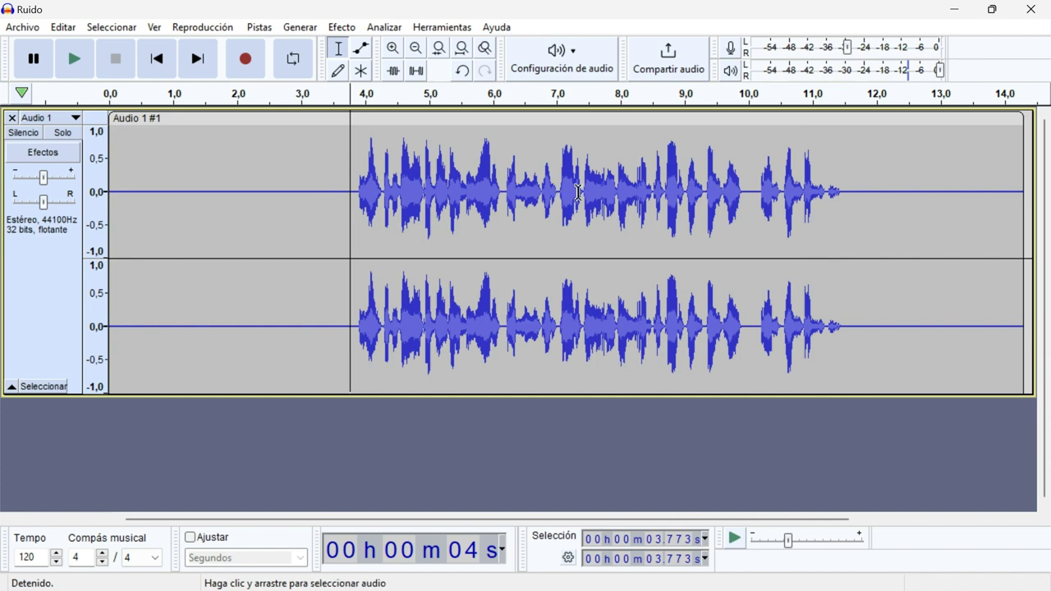
drag(863, 224, 329, 229)
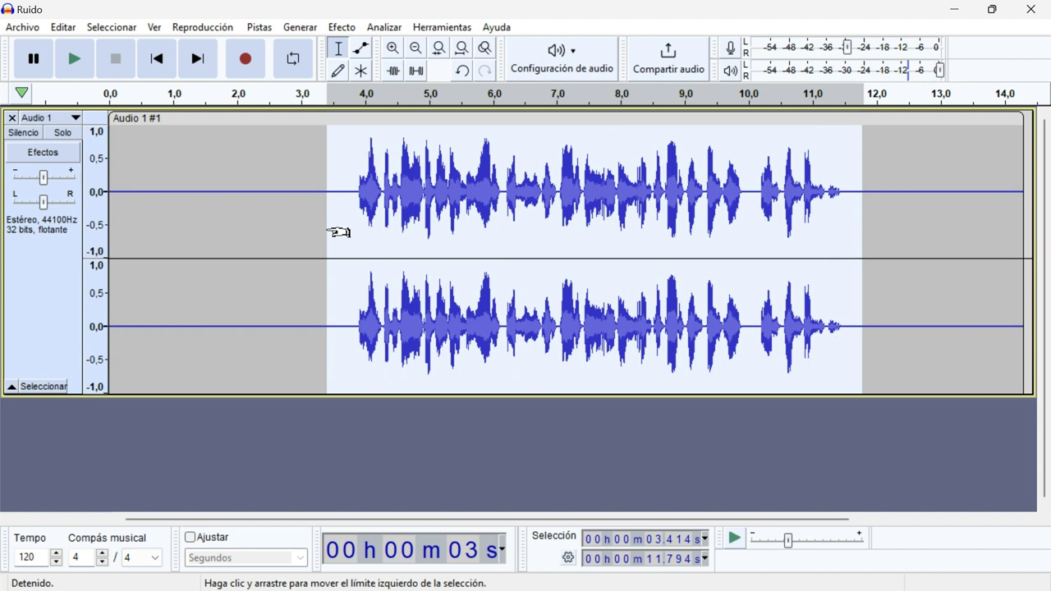
click(320, 232)
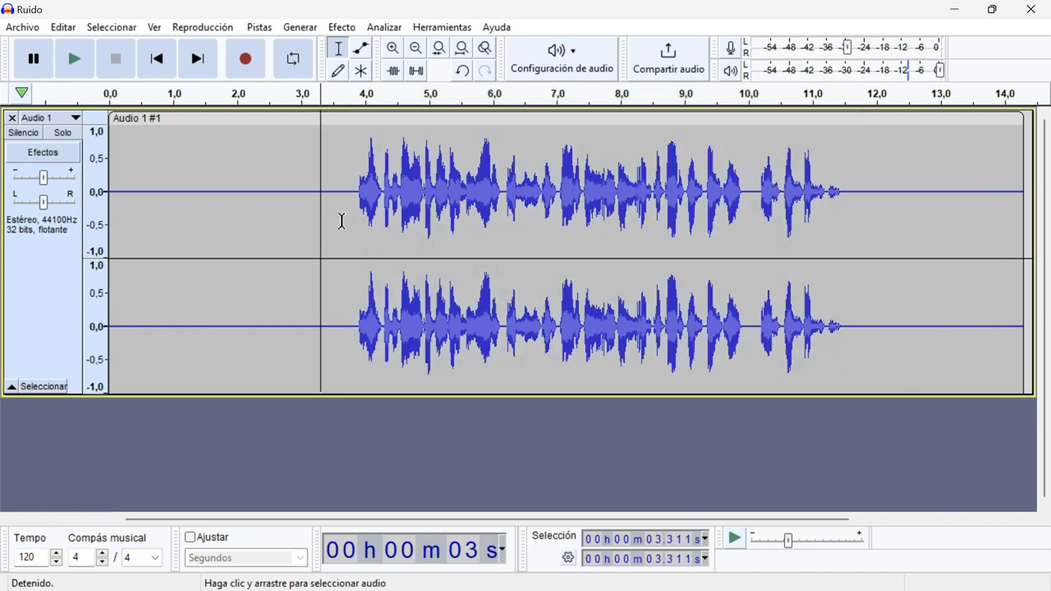
Examine the silent section around 1.8 s at high magnification for residual noise and fit the whole track back in view.
click(225, 197)
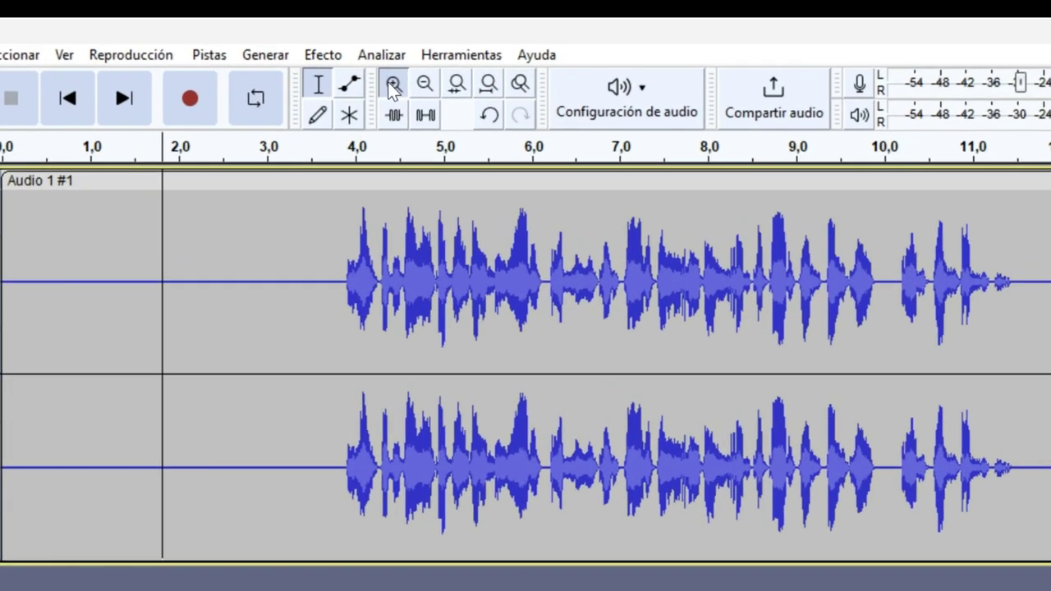
click(392, 48)
click(392, 84)
click(393, 84)
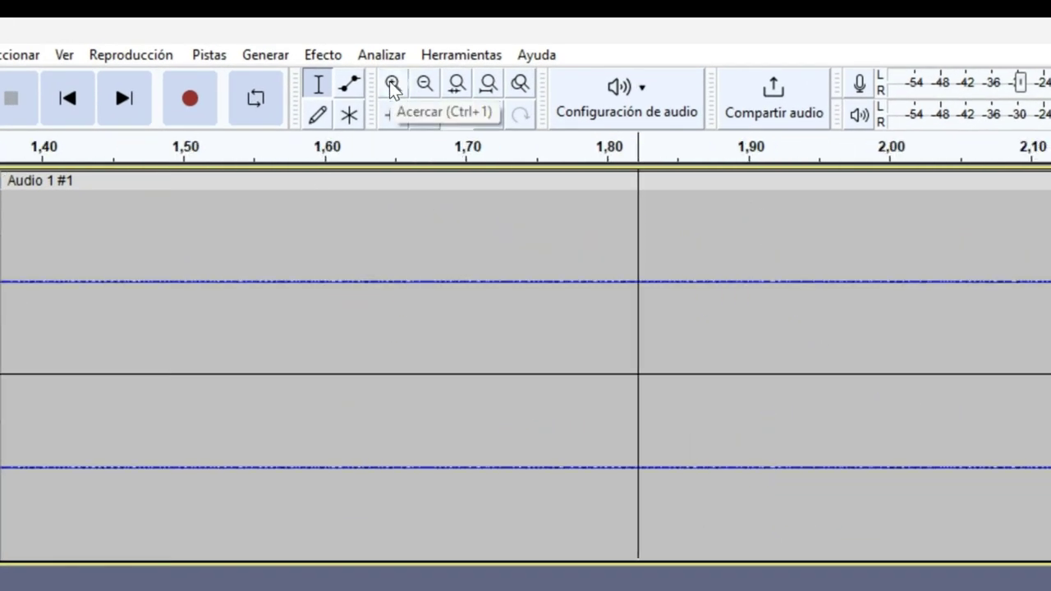
click(392, 85)
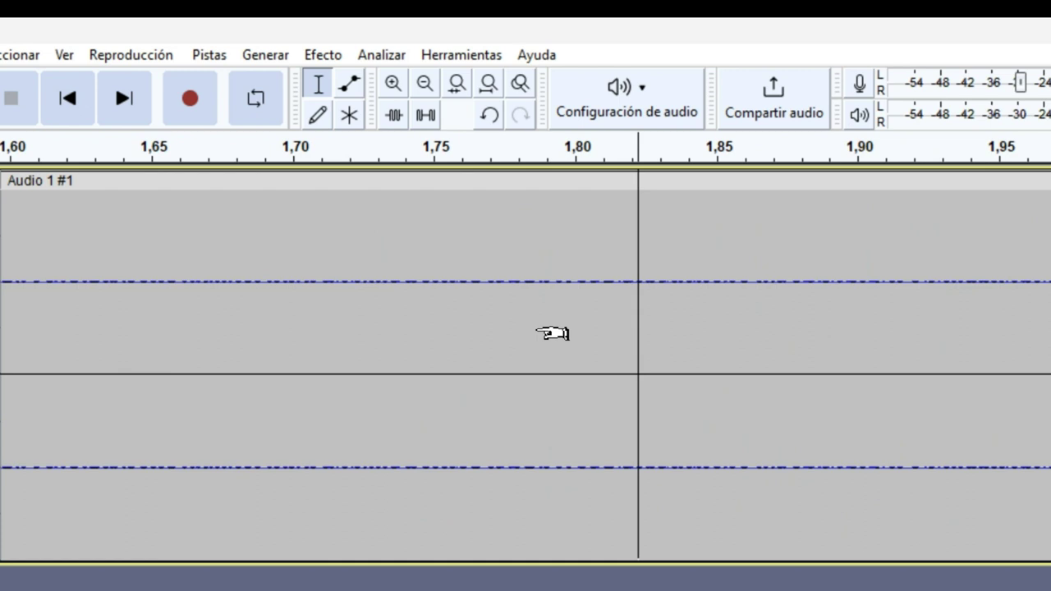
key(ctrl+f)
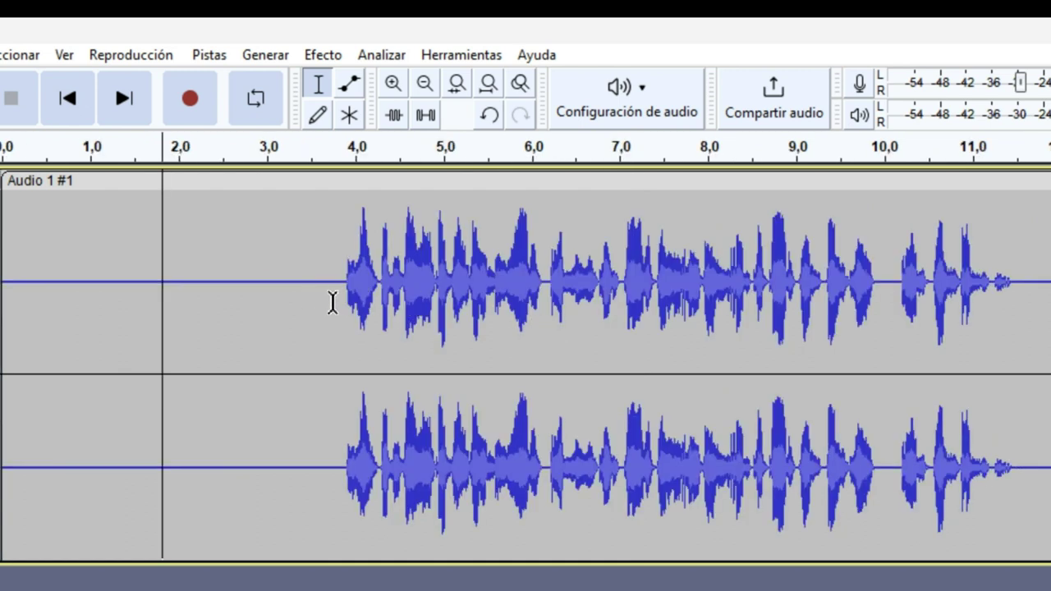
Select the opening silence up to about 3.84 s, play it, and try the playback level at 9% before restoring it to 100%.
drag(344, 299, 48, 310)
key(space)
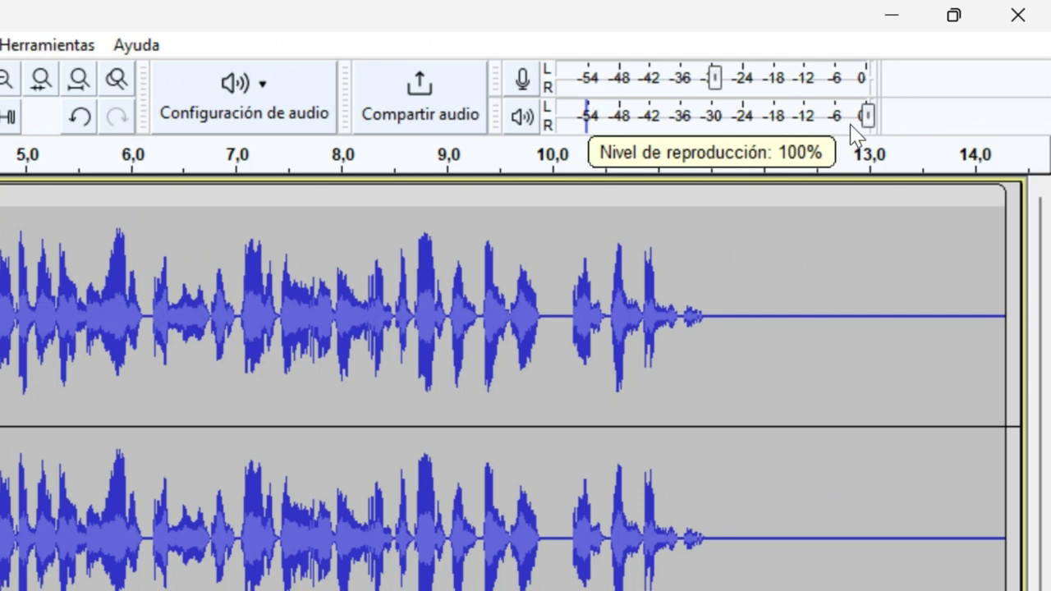
drag(868, 122, 586, 150)
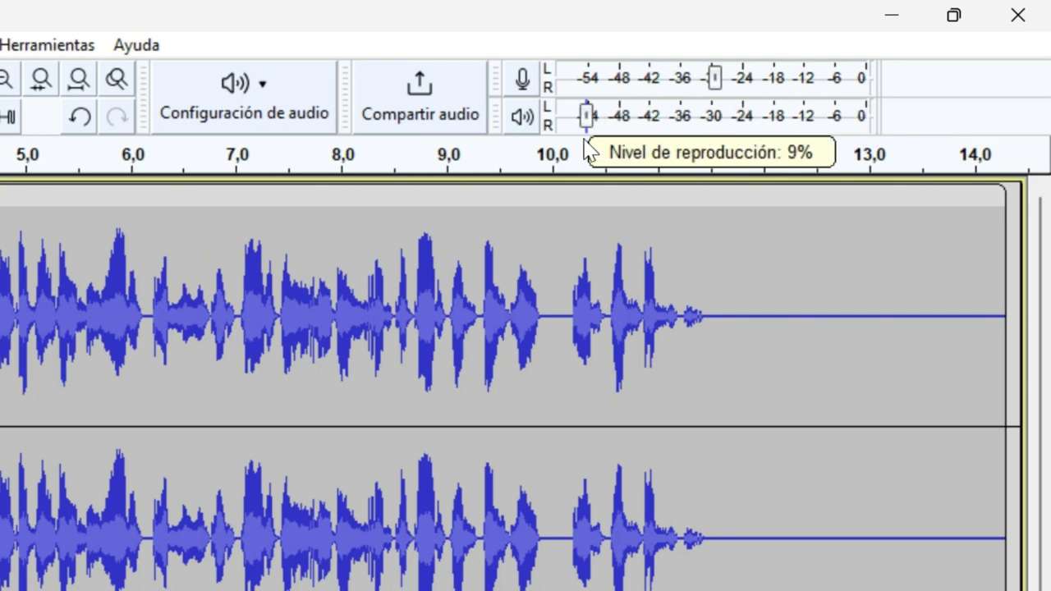
drag(586, 150, 868, 152)
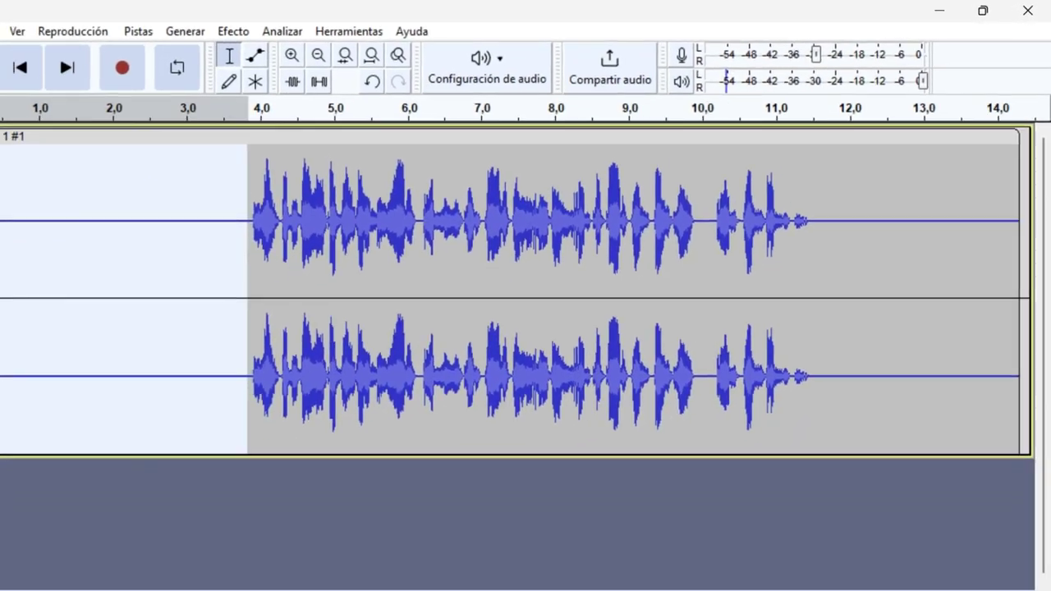
Run the Noise Gate effect (Puerta de ruido) on the selected opening silence with the function Analizar nivel de ruido.
click(341, 27)
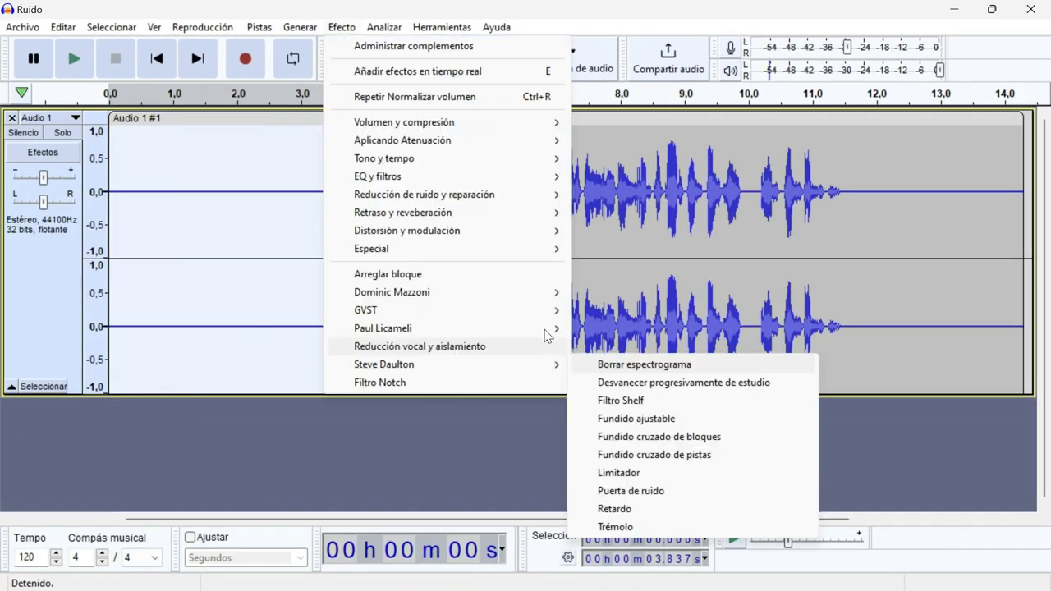
click(316, 37)
click(341, 27)
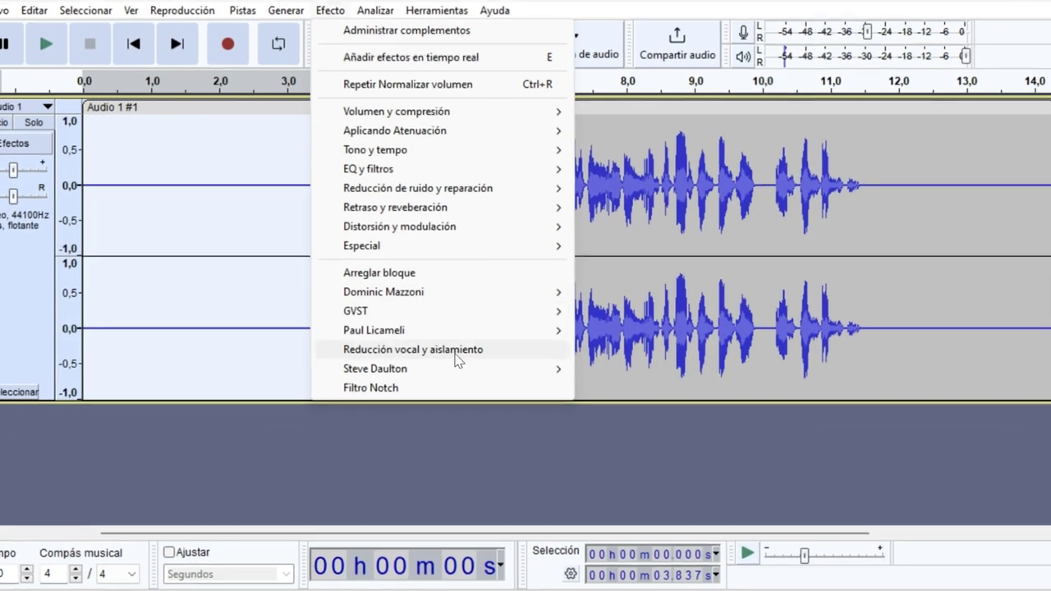
mouse_move(493, 368)
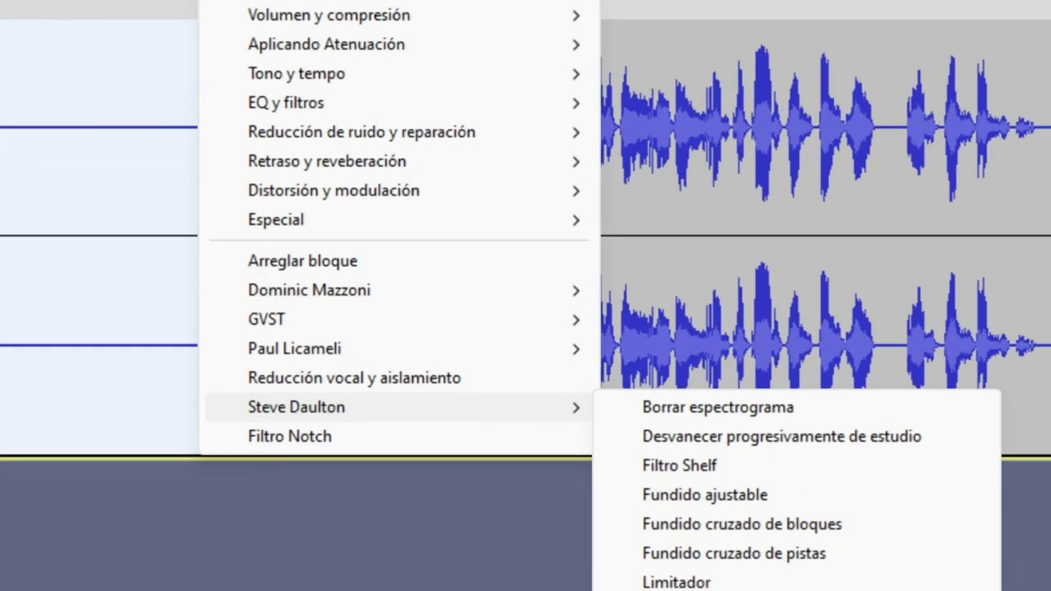
click(649, 520)
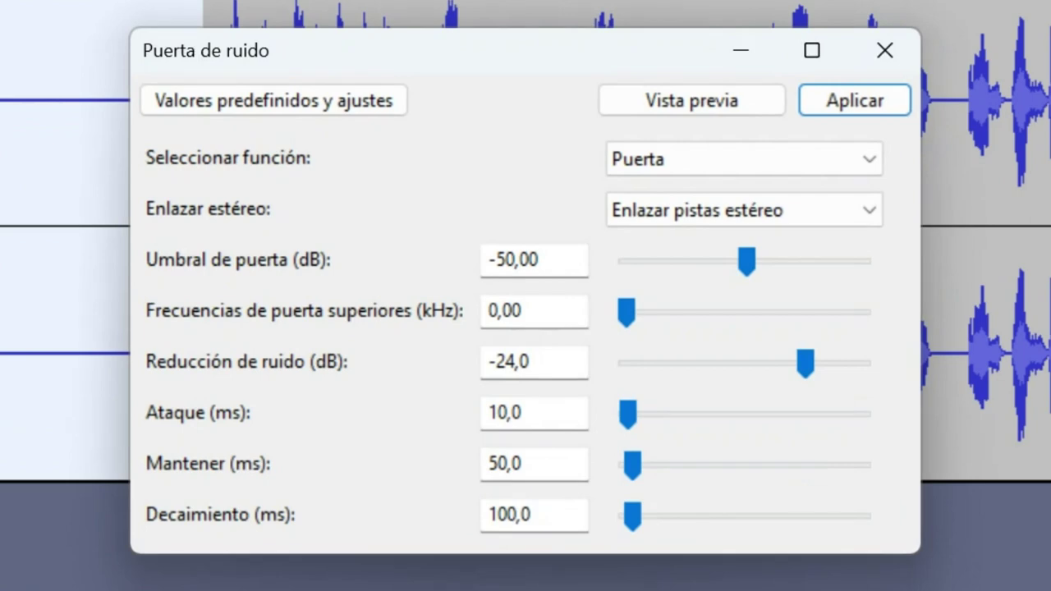
click(720, 171)
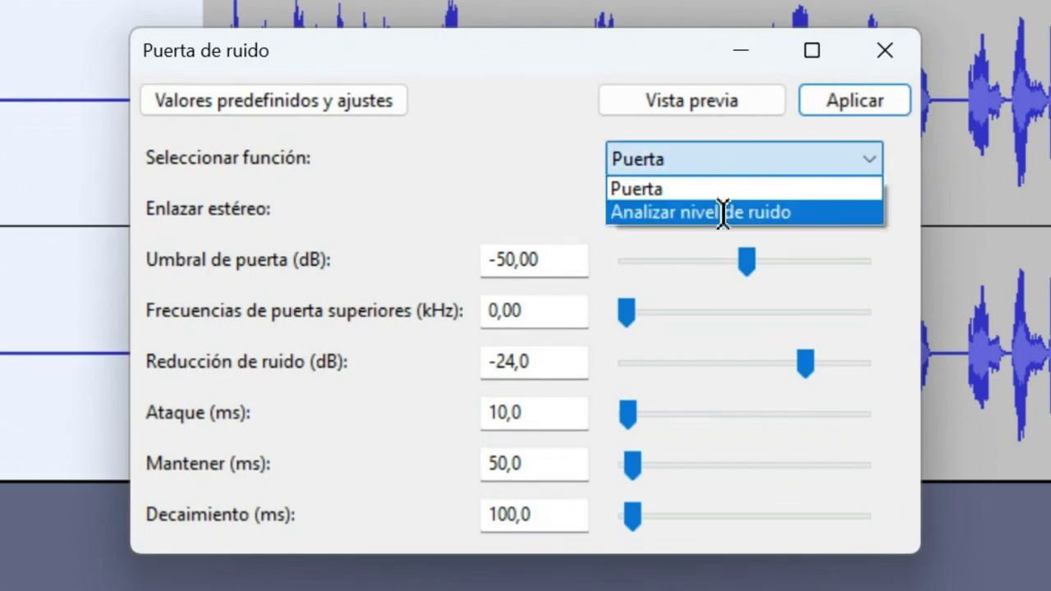
click(722, 214)
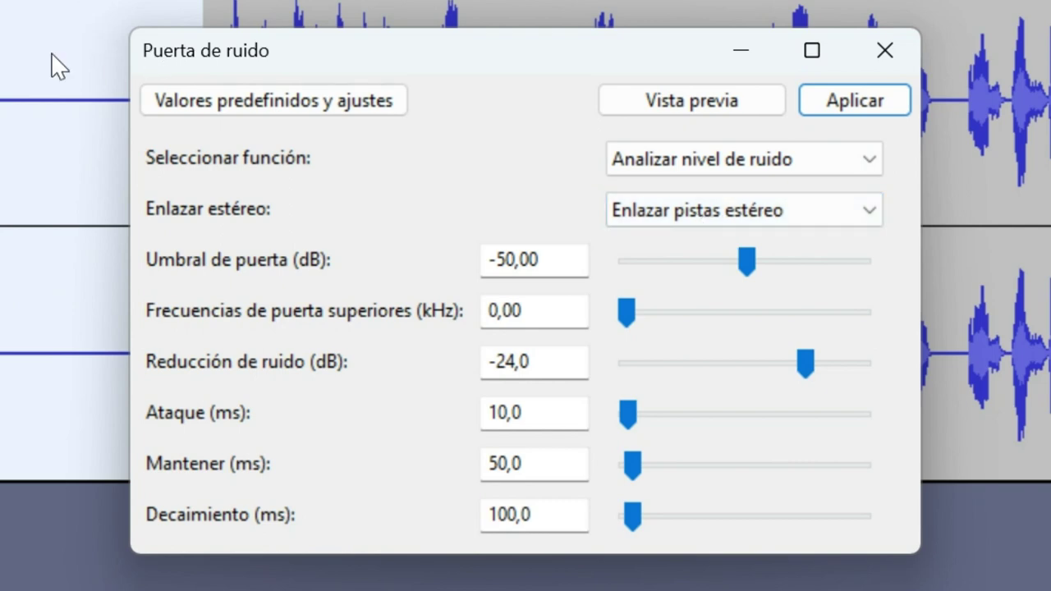
click(855, 102)
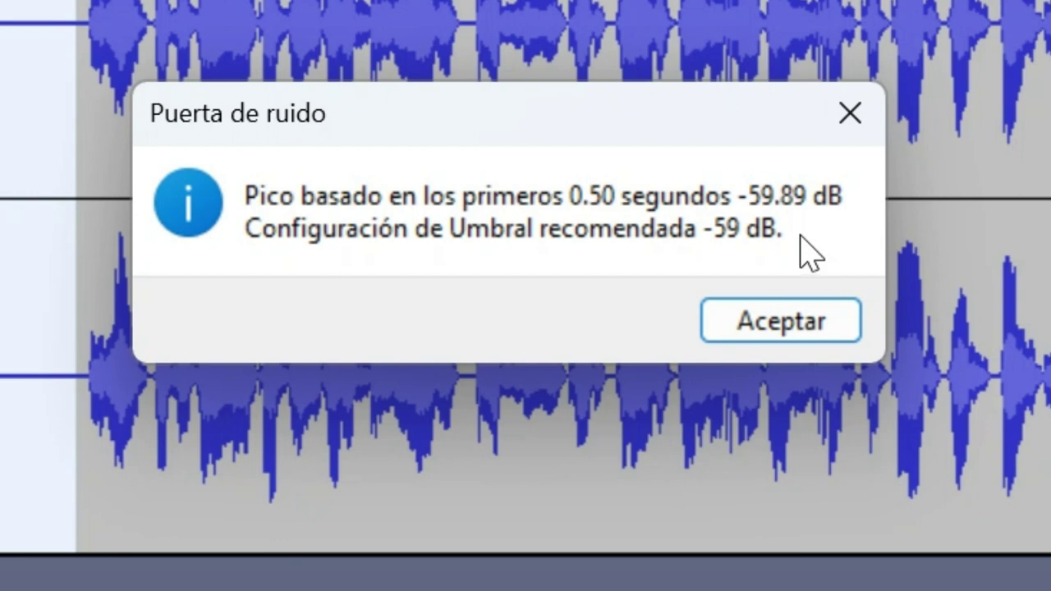
click(760, 321)
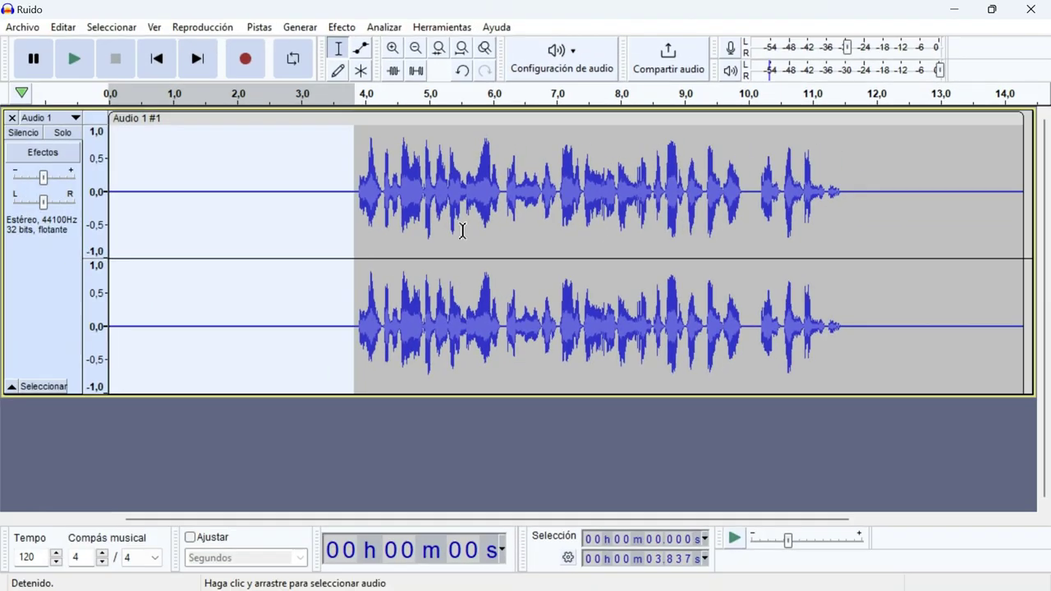
Apply the Noise Gate to the entire track with the function Puerta and the gate threshold set to -59 dB.
key(ctrl+a)
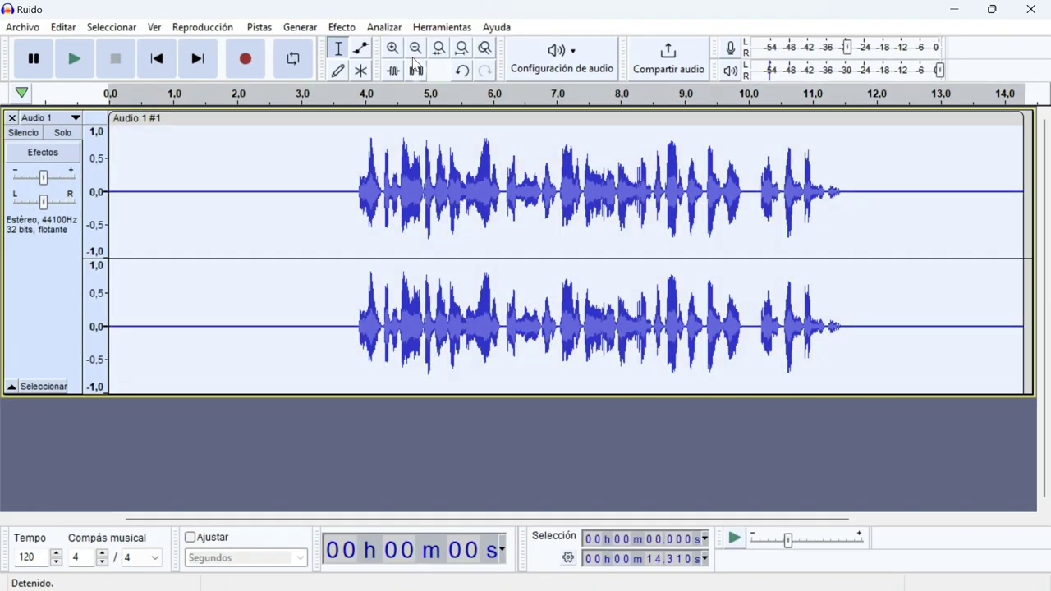
click(341, 27)
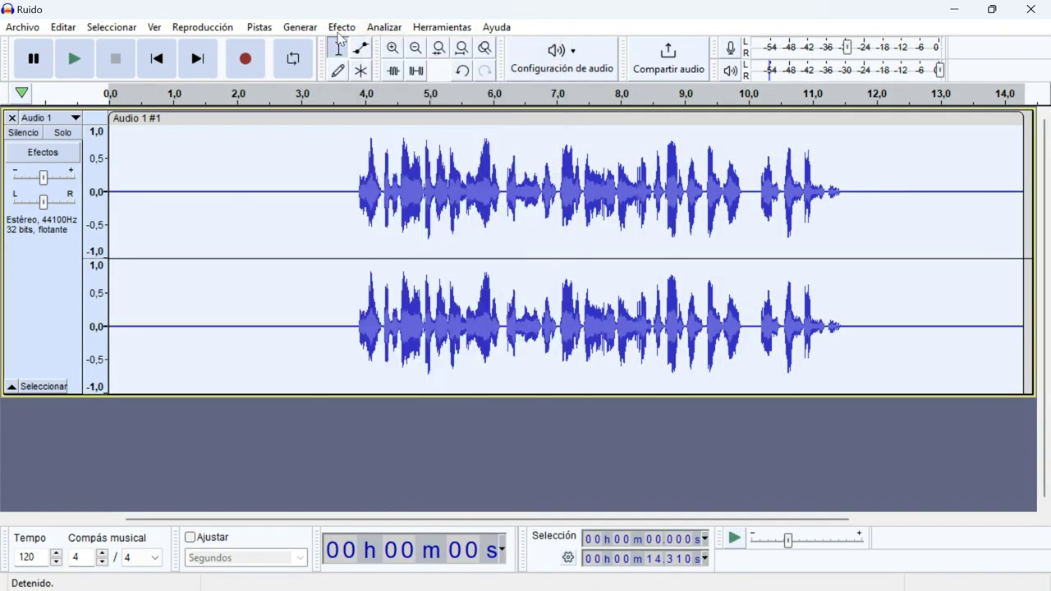
click(301, 27)
click(337, 30)
click(342, 32)
mouse_move(423, 382)
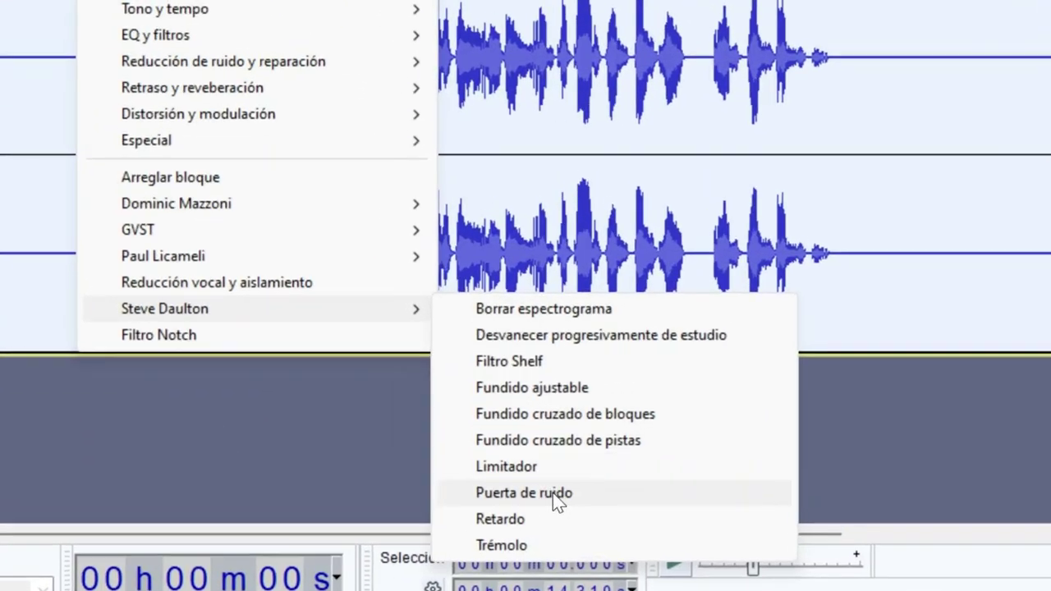
click(577, 533)
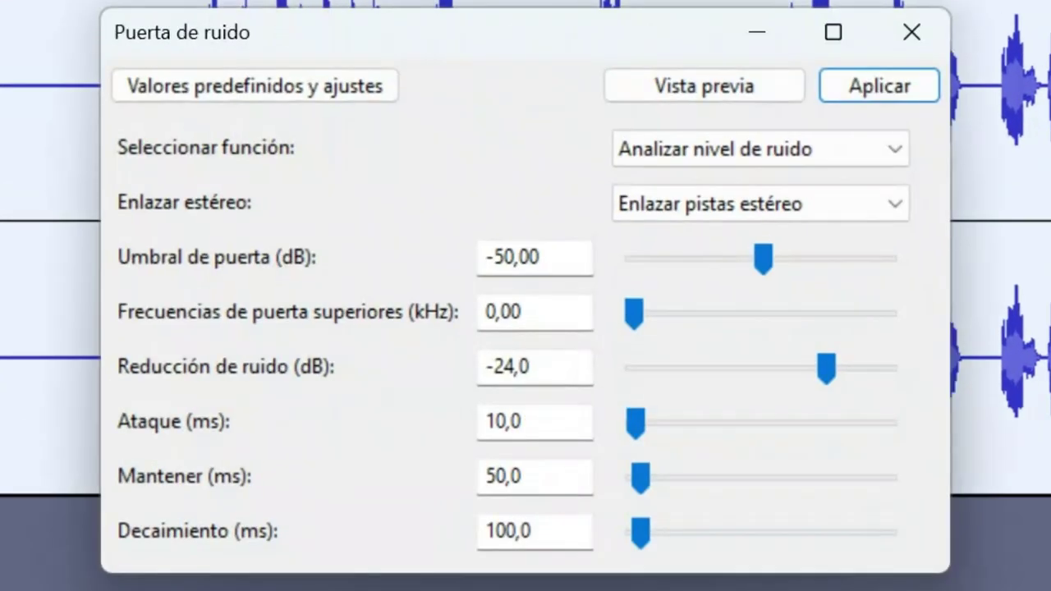
click(841, 144)
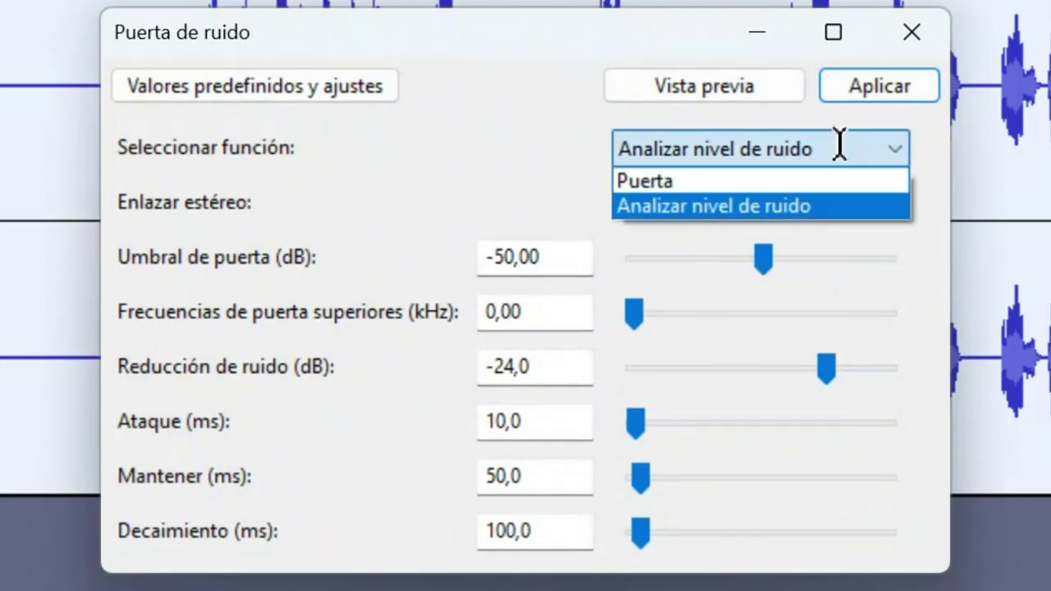
click(805, 180)
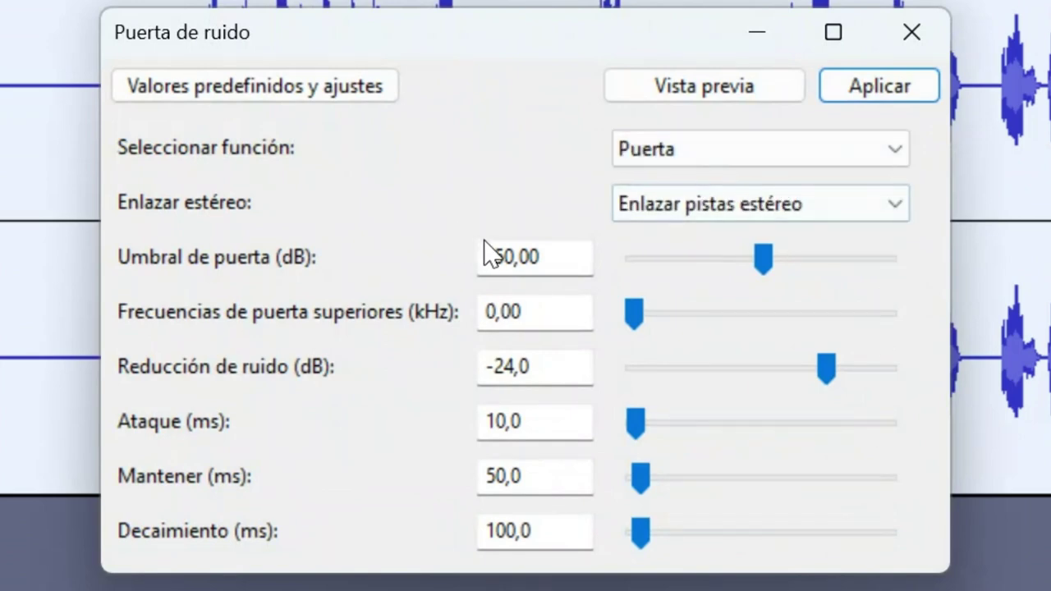
click(506, 250)
key(Delete)
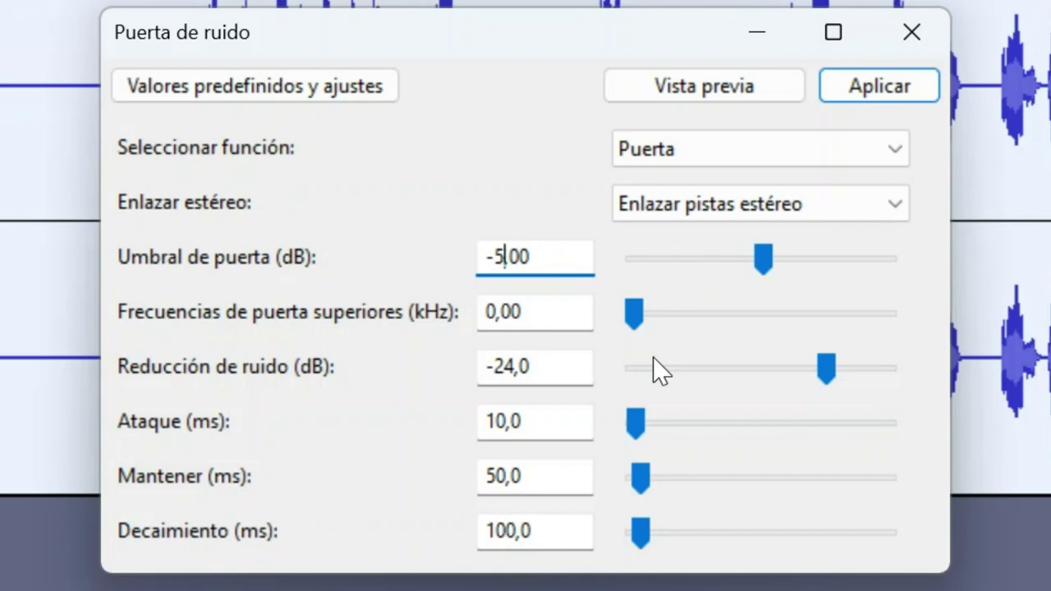
text(9)
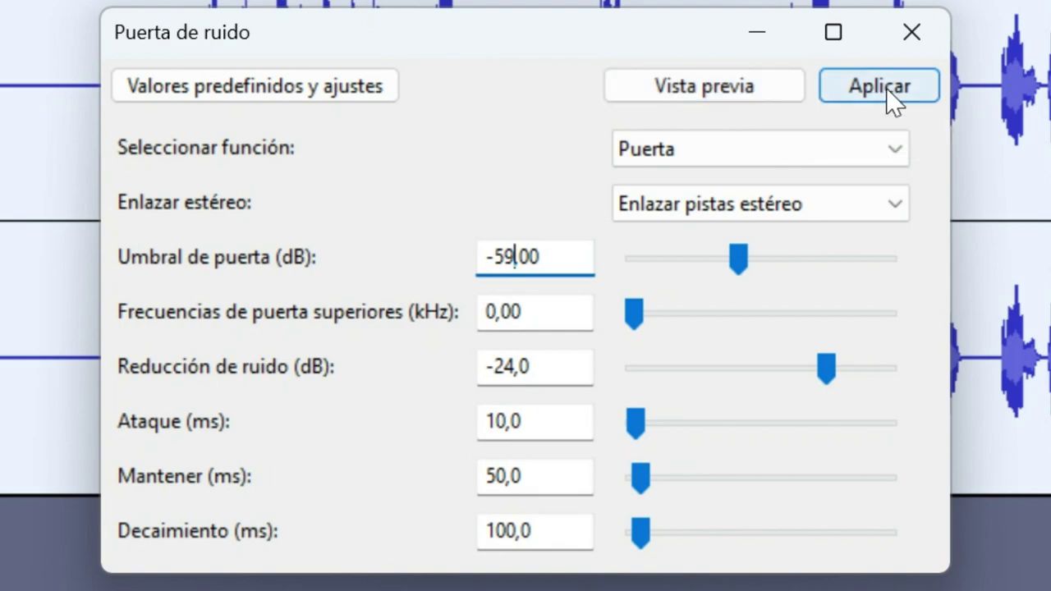
click(886, 88)
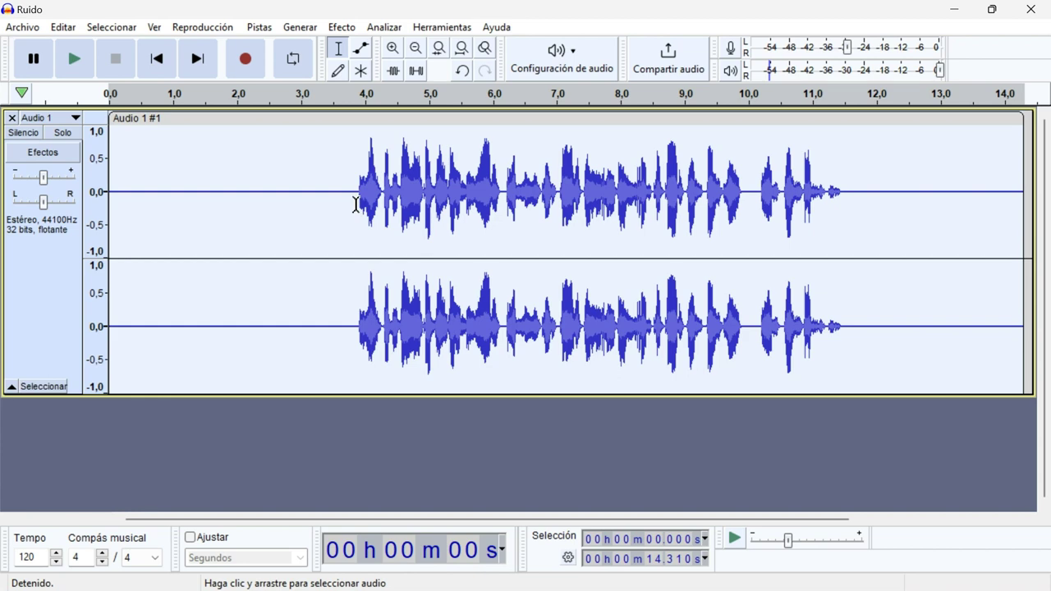
Select the opening silence up to about 3.88 s and play it to check for remaining noise.
drag(356, 204, 115, 203)
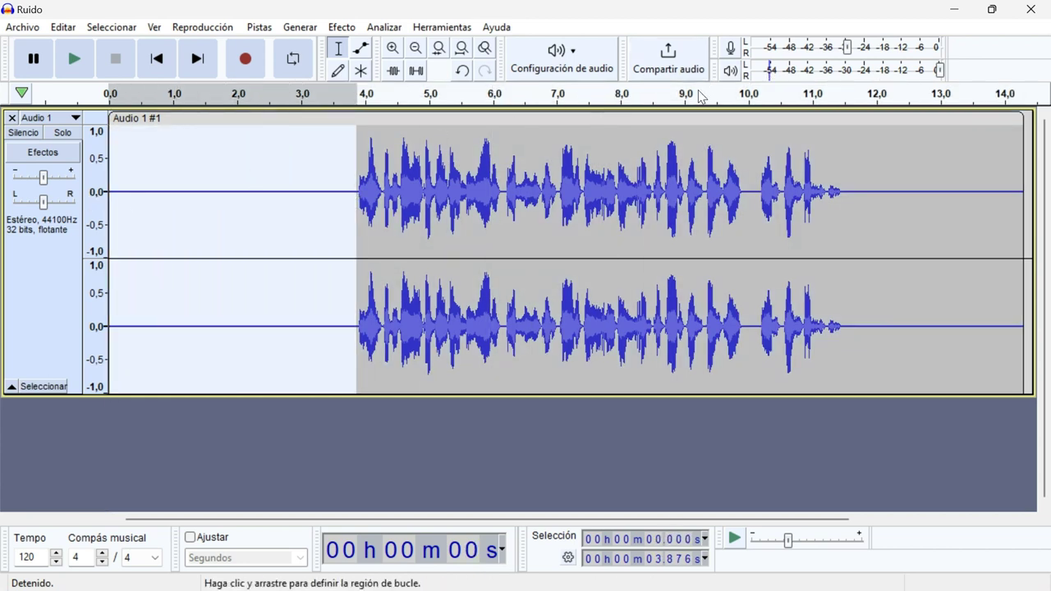
click(80, 60)
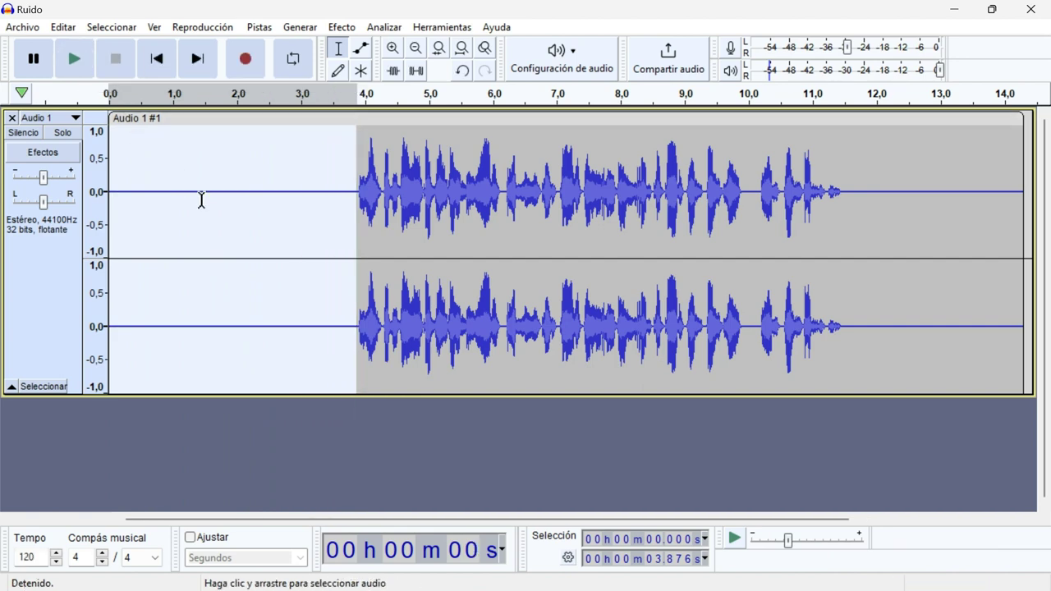
click(225, 201)
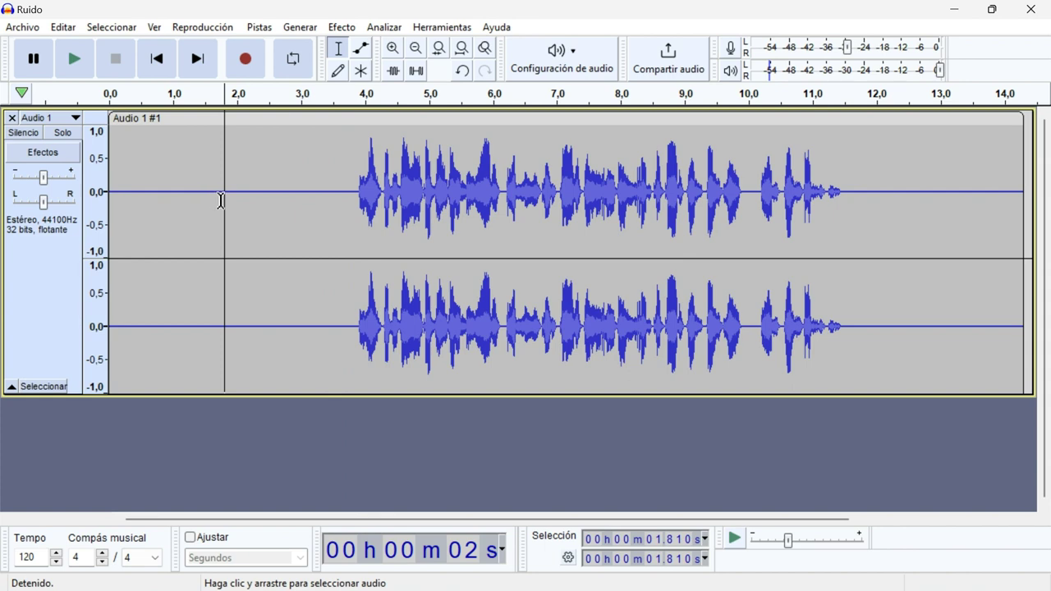
Capture a noise profile with Noise Reduction from the opening silence between 0 s and about 1.81 s.
drag(218, 204, 102, 205)
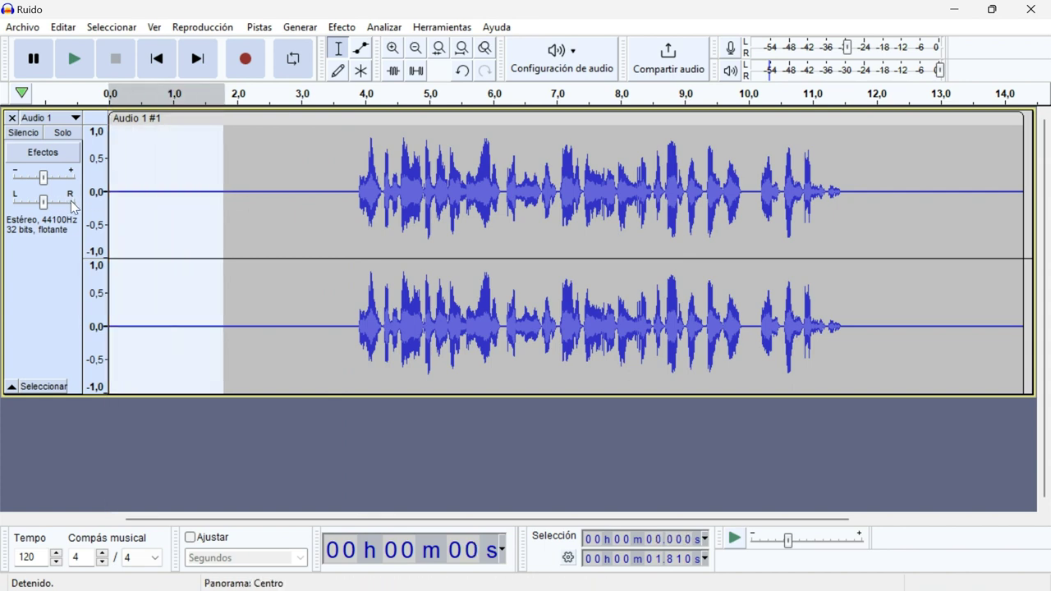
click(336, 29)
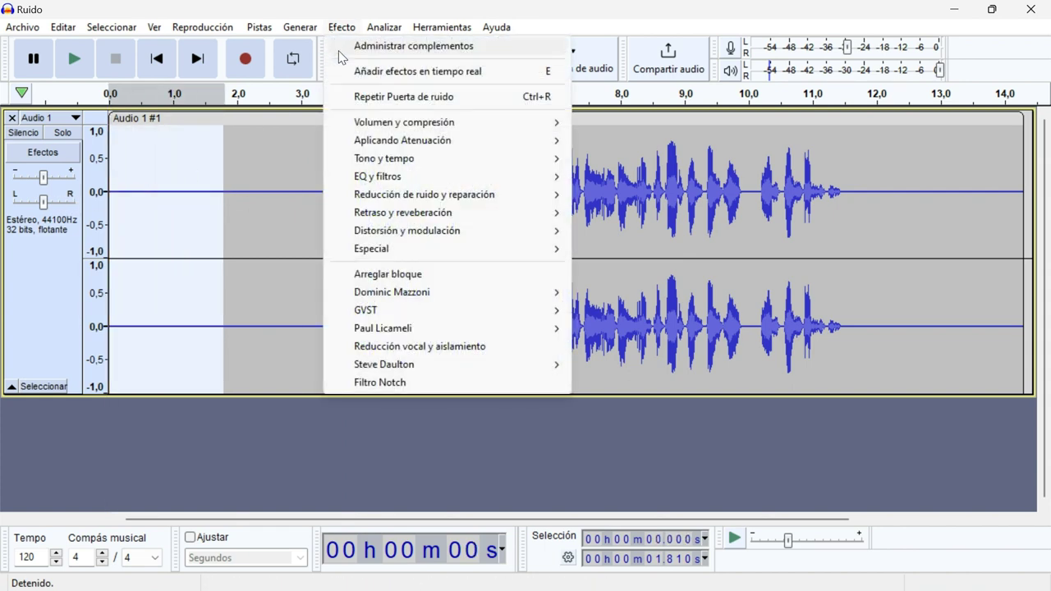
mouse_move(467, 197)
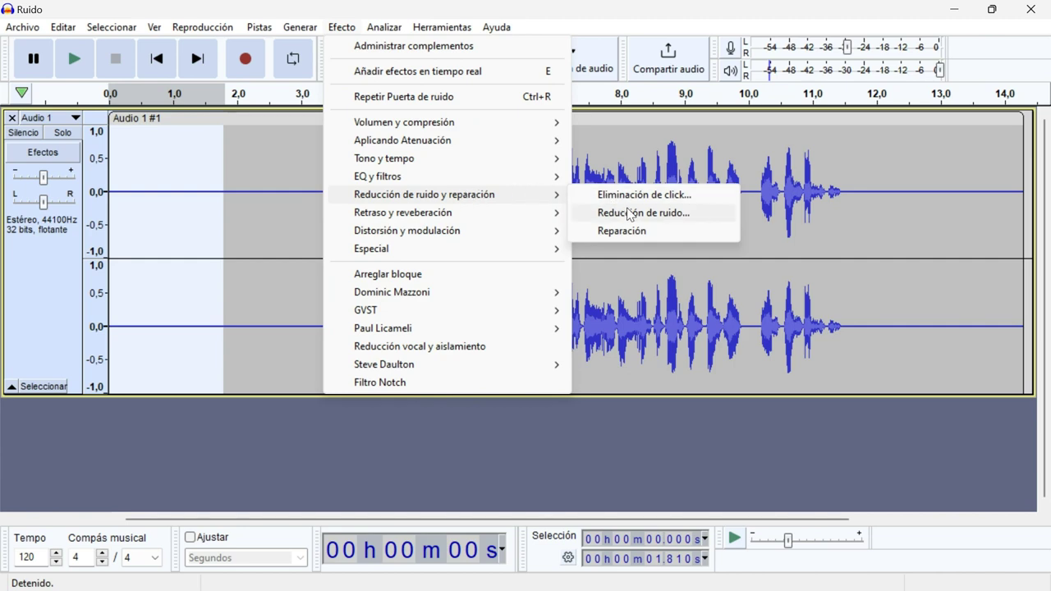
click(632, 214)
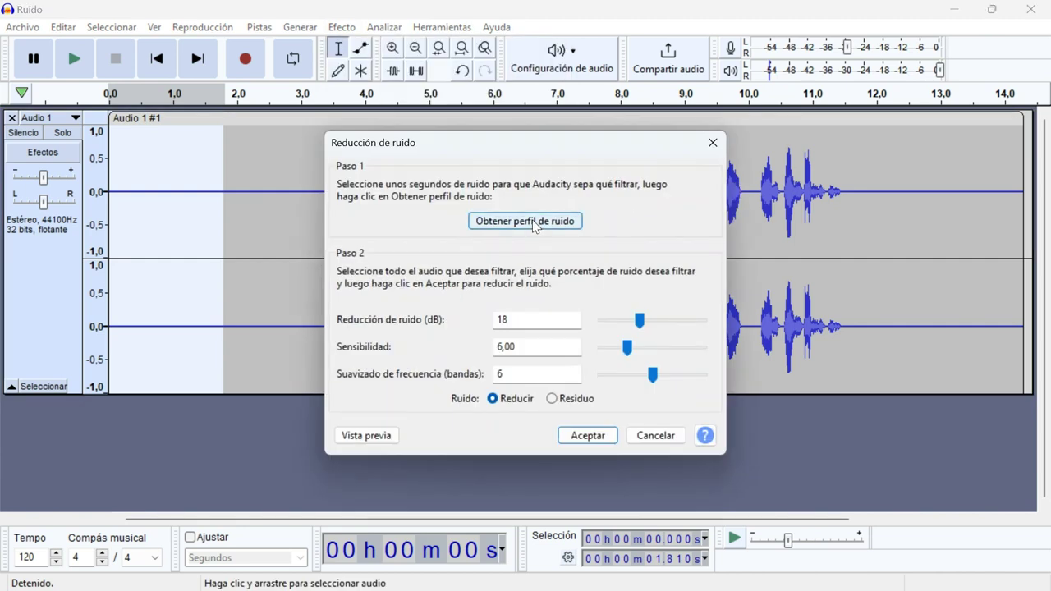
click(532, 221)
Apply Noise Reduction to the entire track with 18 dB reduction, sensitivity 6,00 and 6 frequency smoothing bands.
key(ctrl+a)
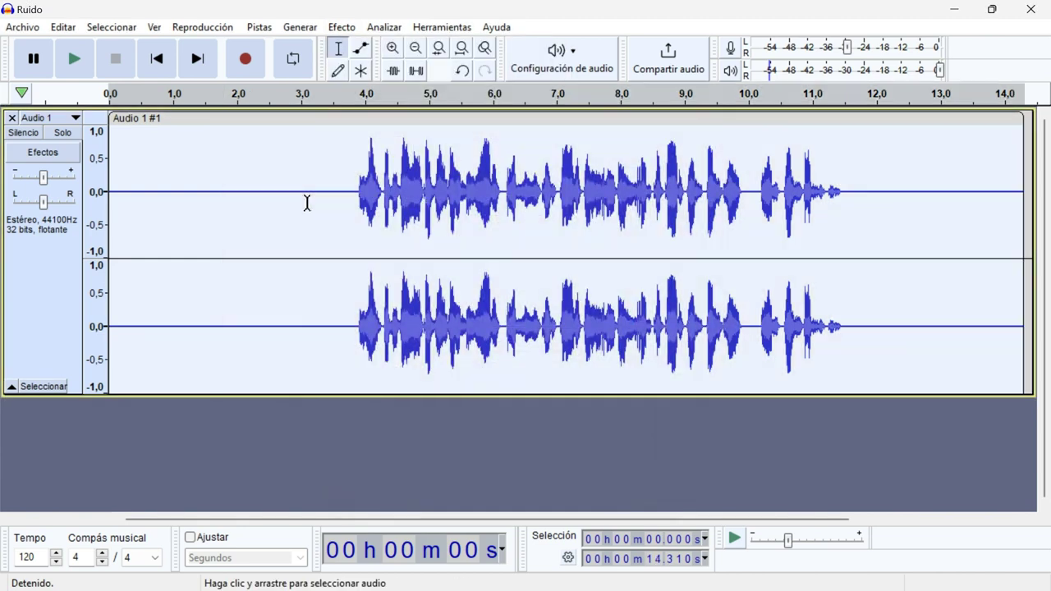
click(342, 27)
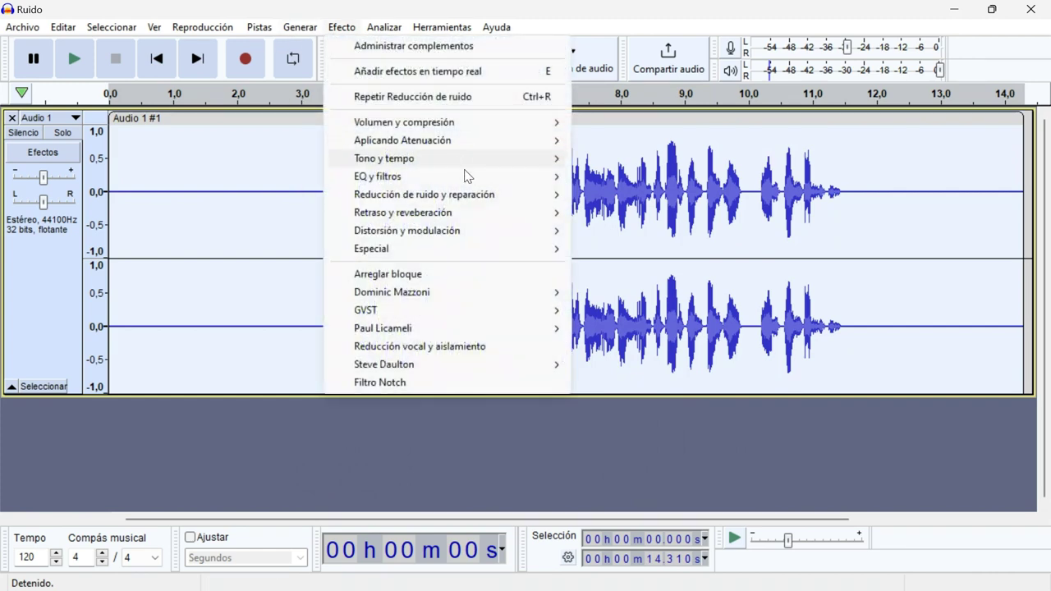
mouse_move(478, 202)
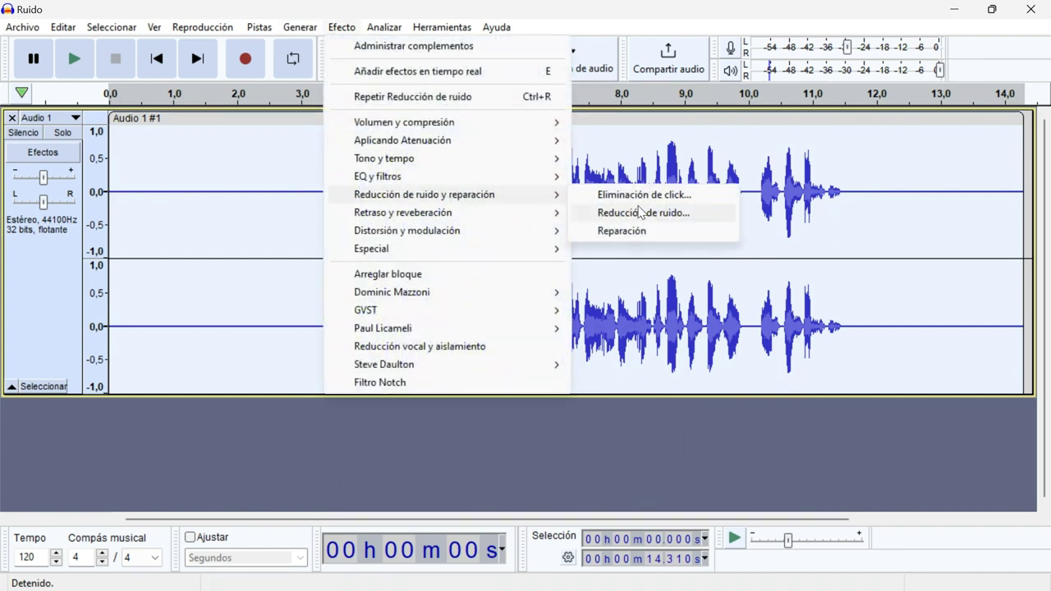
click(638, 210)
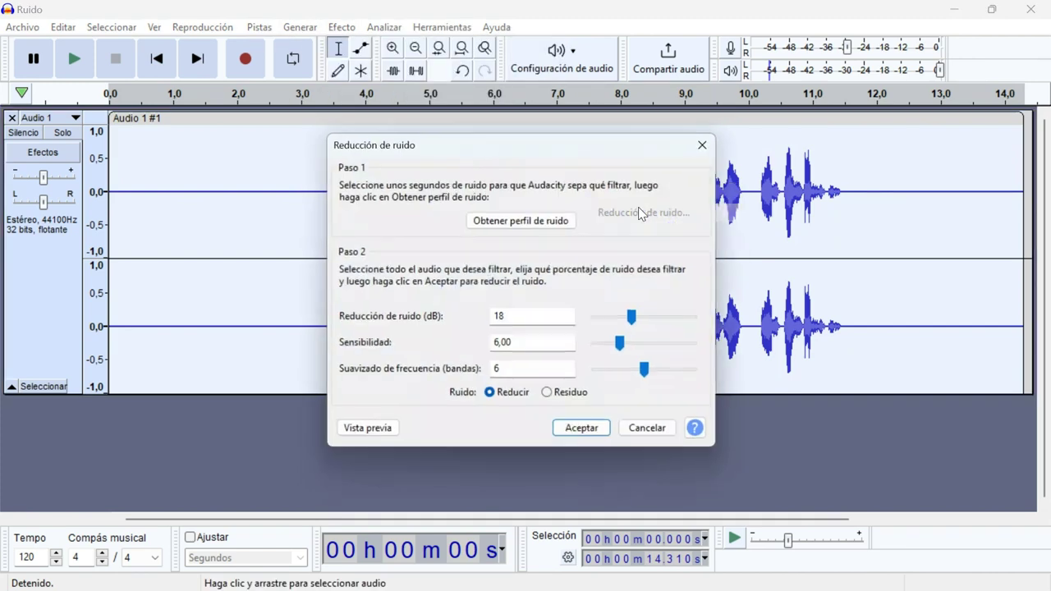
click(587, 438)
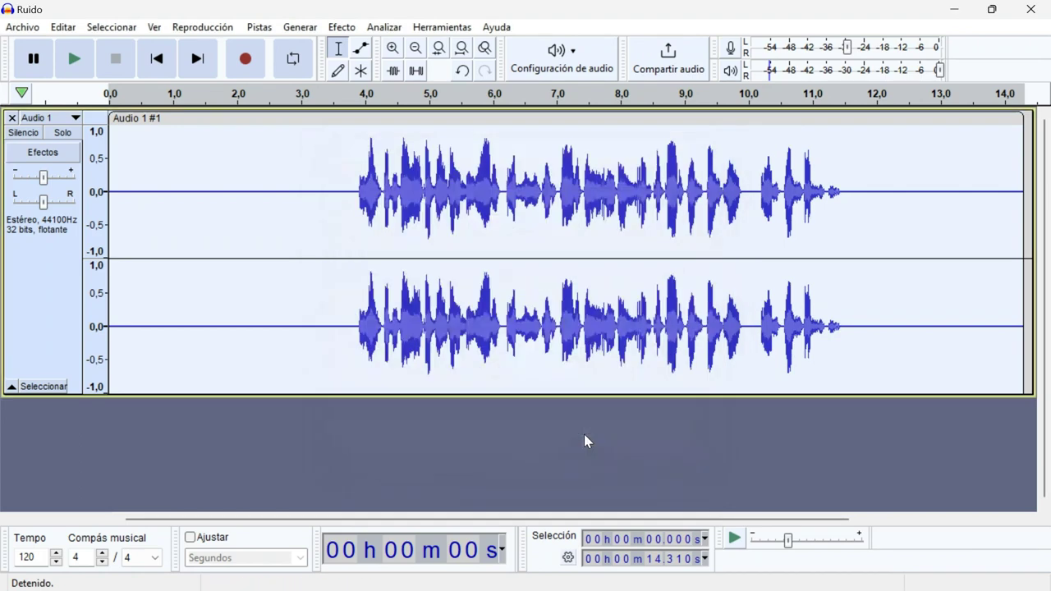
Play the processed track from the beginning to check the result, and return the playhead to the start.
click(174, 66)
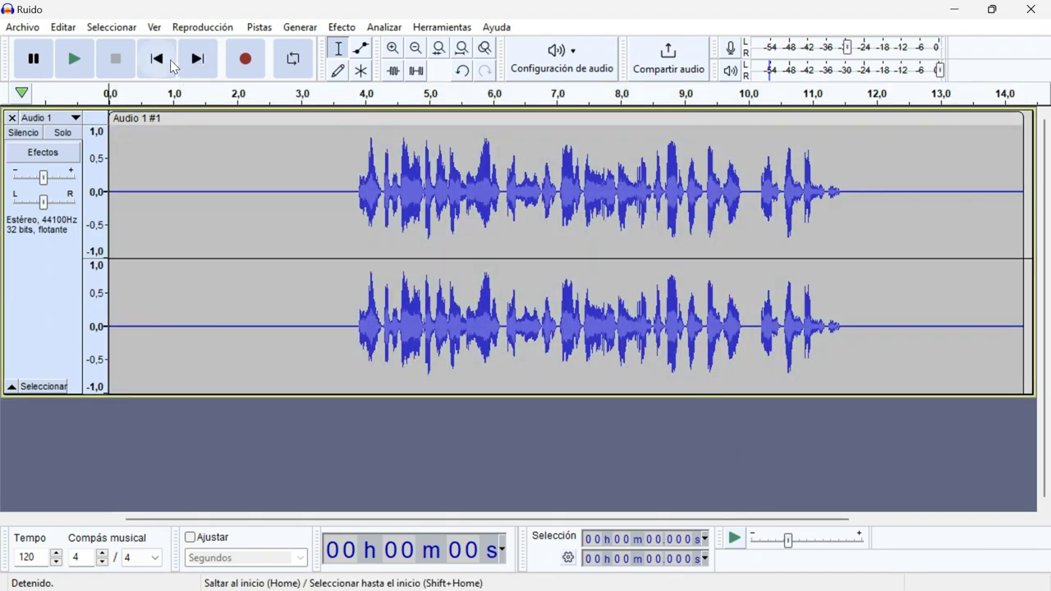
key(space)
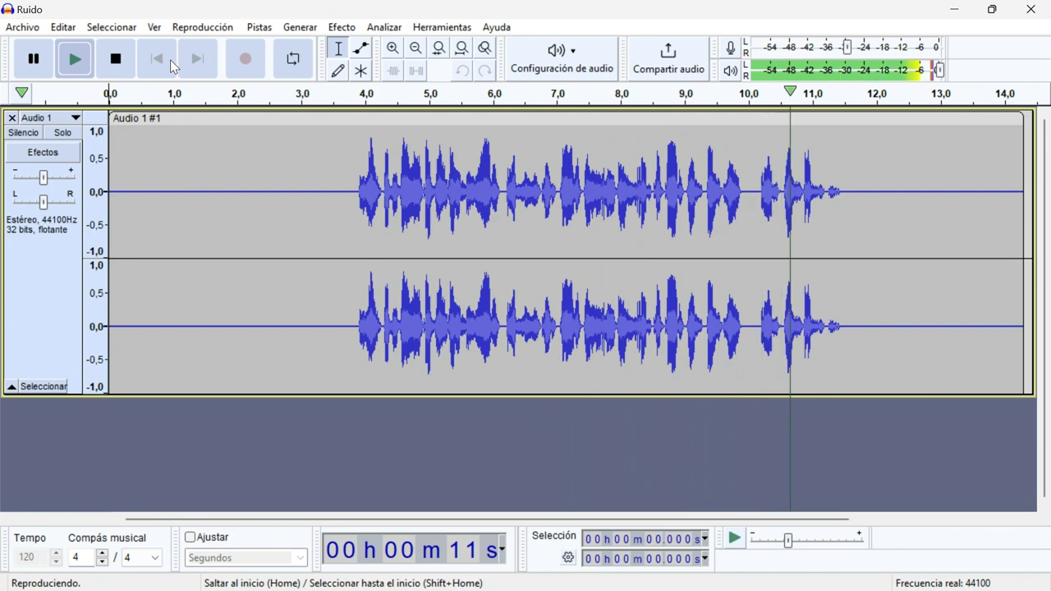
click(174, 68)
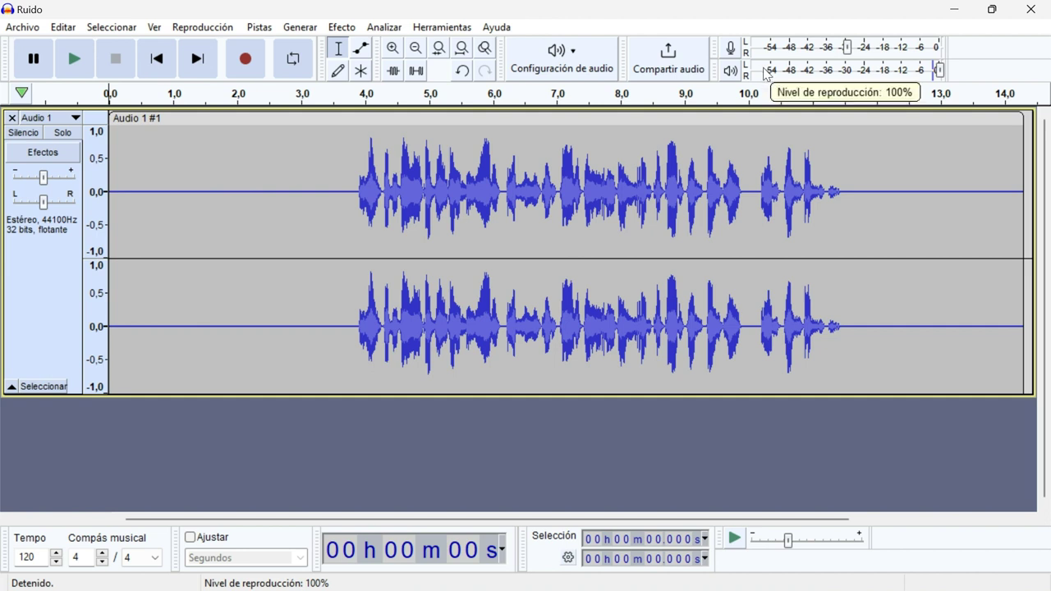
Highlight the silent stretches before and after the voice, finishing with the opening silence from 0 s to about 3.77 s selected.
click(354, 199)
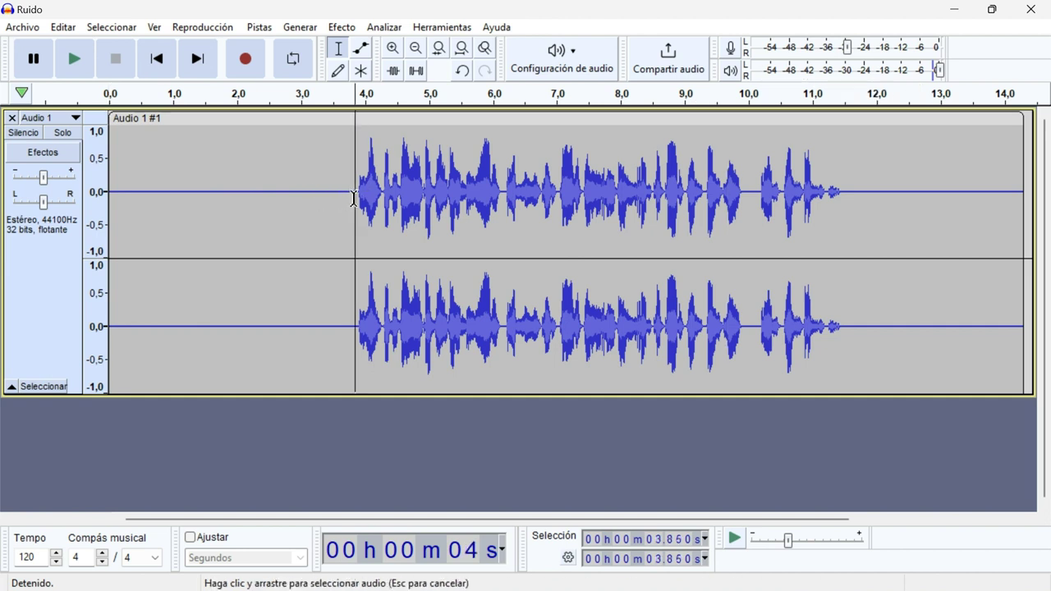
drag(354, 199, 103, 219)
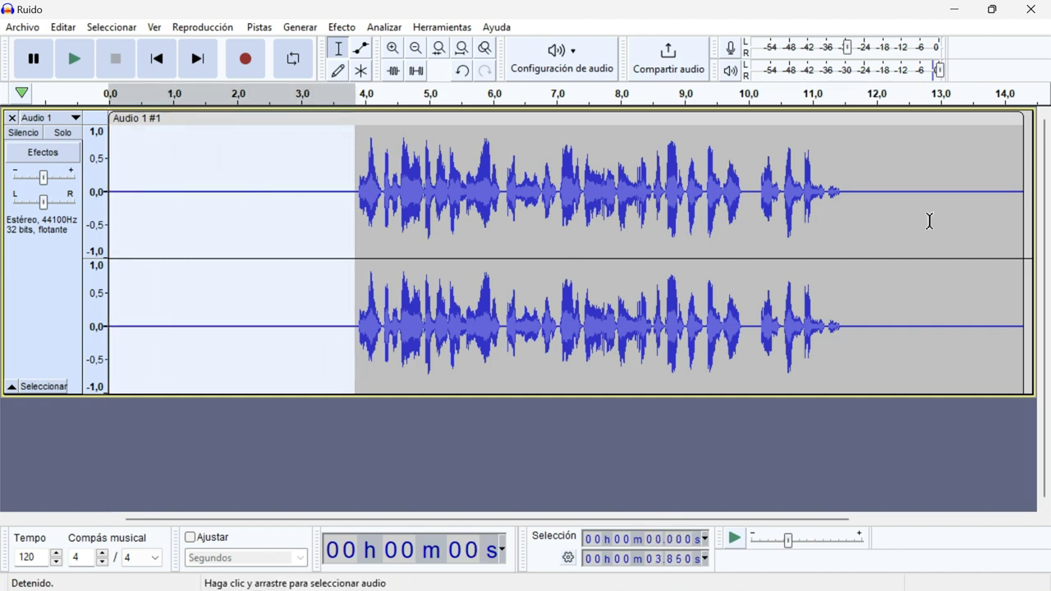
drag(845, 212, 1043, 203)
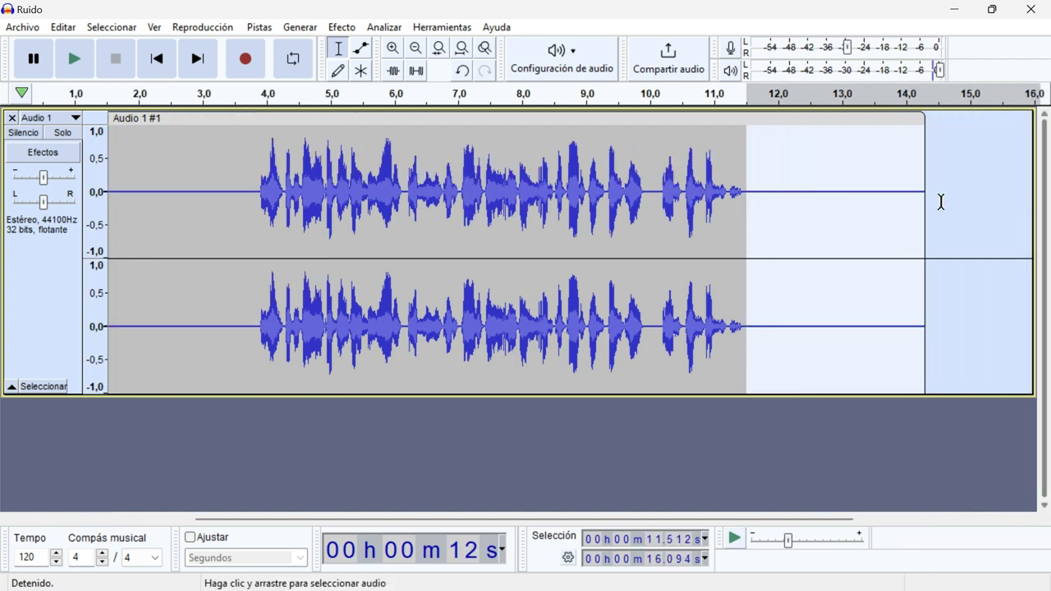
drag(253, 204, 5, 220)
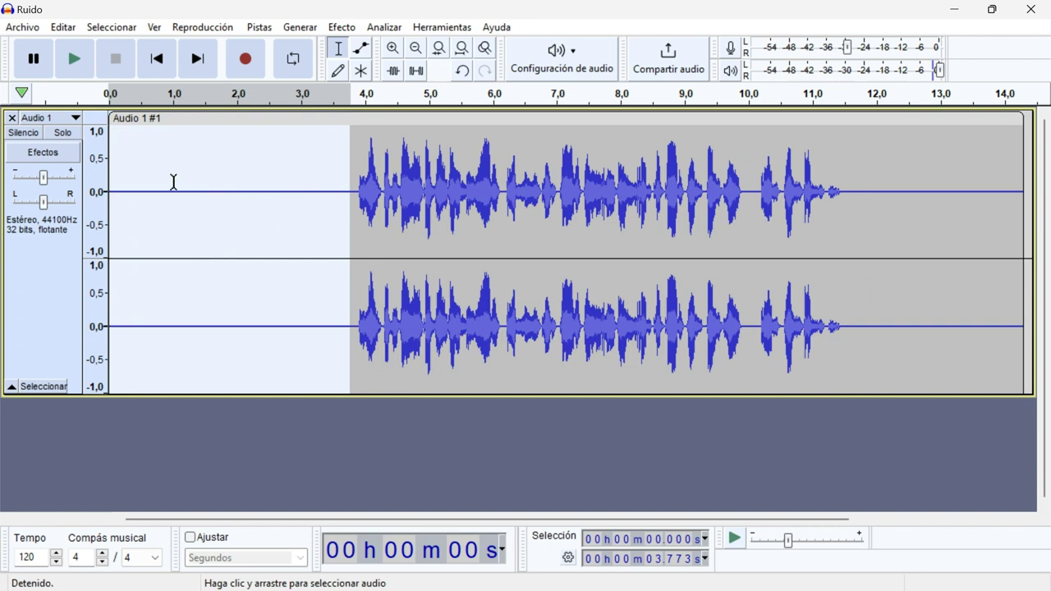